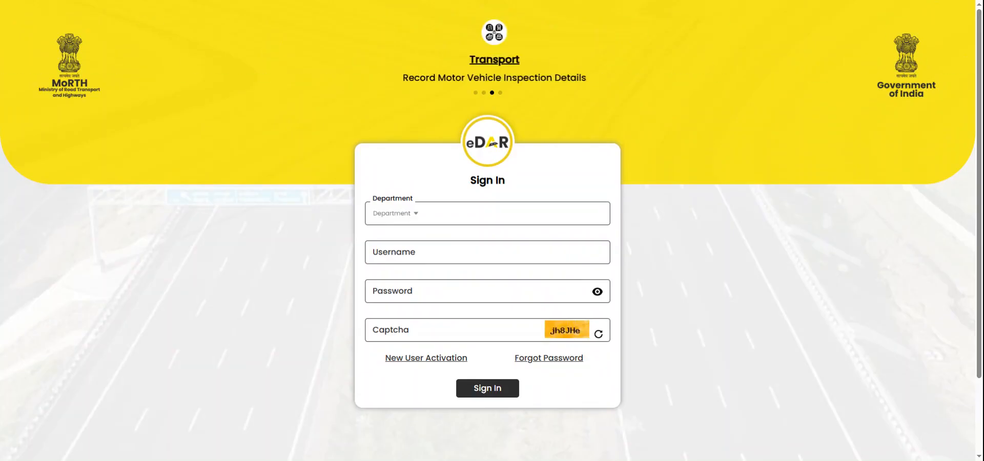
Step: Set the sign-in department to Police and enter the police station's username
scroll(391, 215, "down", 2)
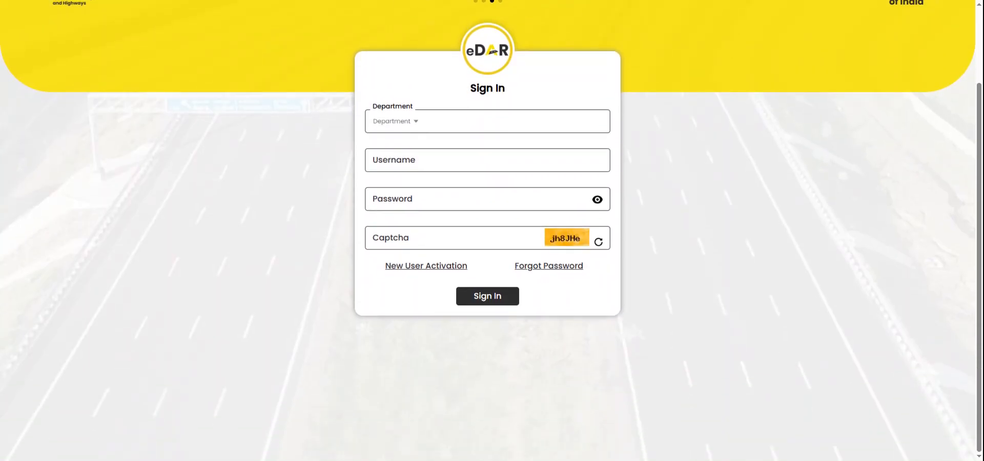
left_click(411, 125)
left_click(444, 145)
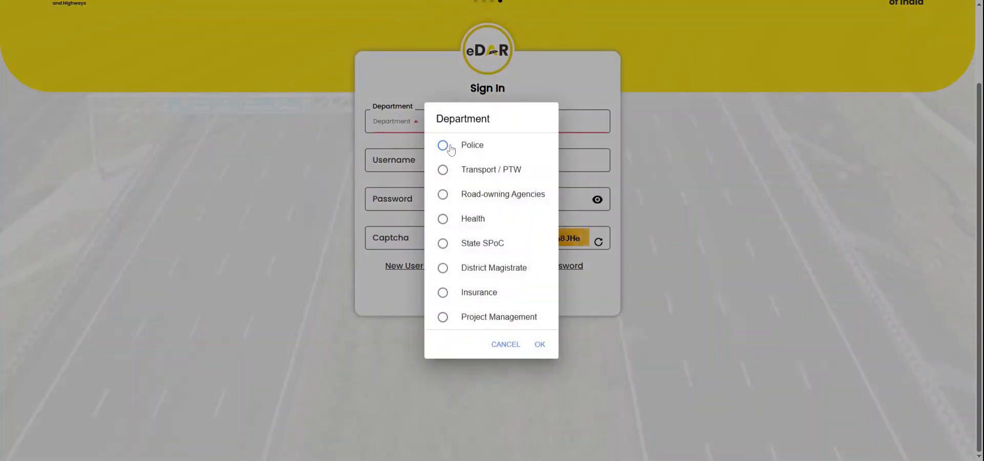
left_click(539, 344)
left_click(413, 160)
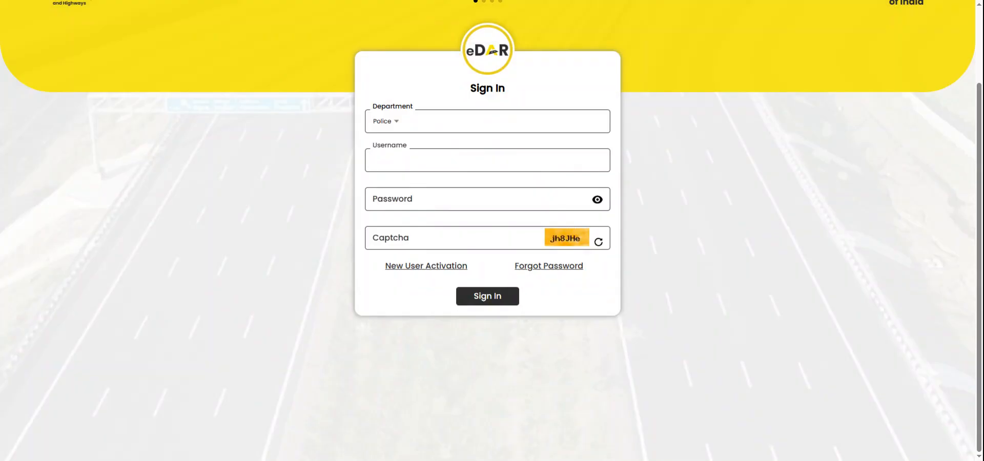
type("BAGDEHRIPS")
Step: Enter the account password in the sign-in form
left_click(410, 216)
left_click(410, 199)
type("•••••")
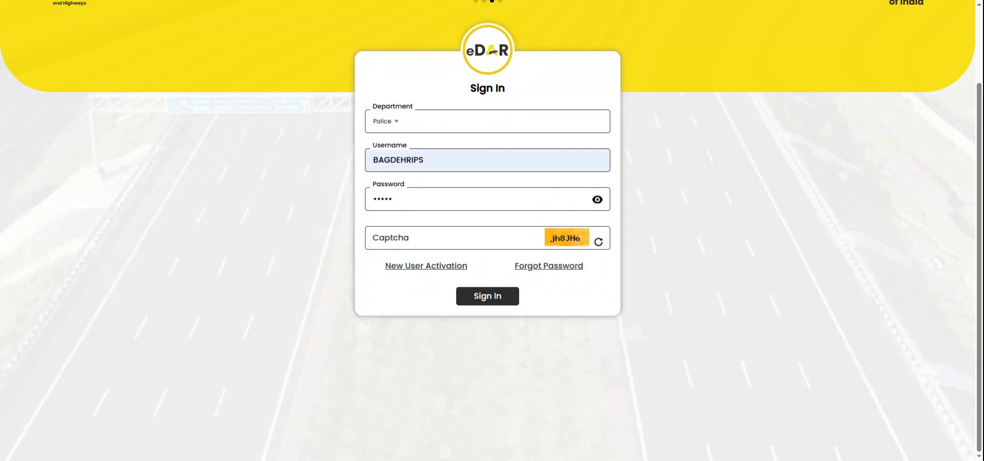
type("•••")
key("BackSpace")
key("BackSpace")
key("BackSpace")
key("BackSpace")
key("BackSpace")
key("BackSpace")
key("BackSpace")
type("•••••••••••")
Step: Enter the displayed captcha and sign in to the police station account
left_click(373, 238)
type("jh")
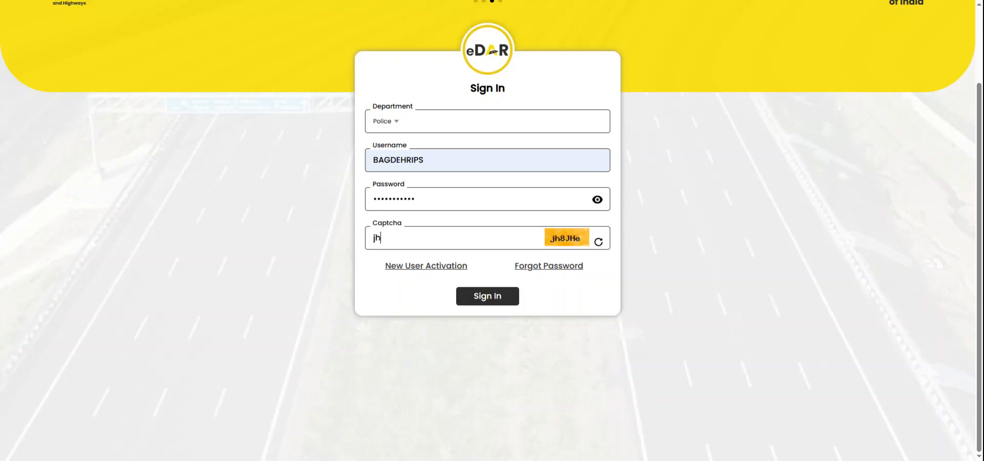
type("8JHe")
key("Return")
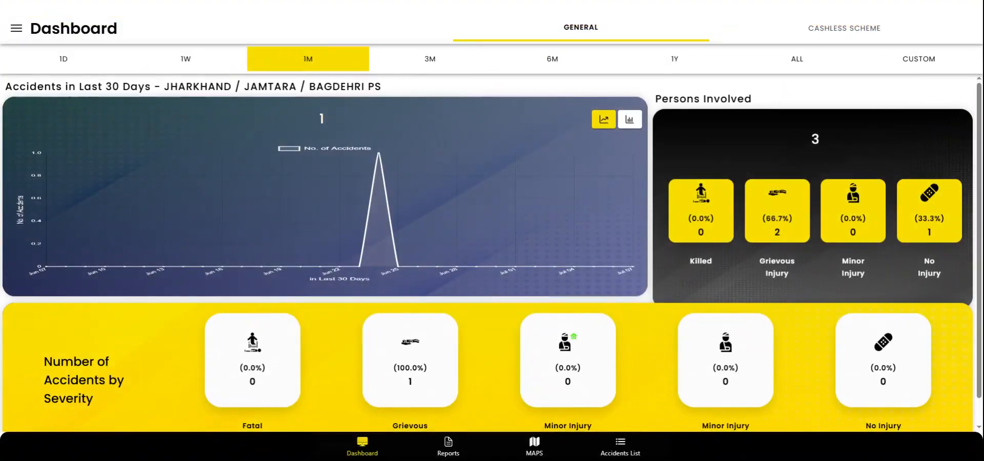
Step: Open the accidents list and look through its pending and completed cases
scroll(497, 253, "down", 1)
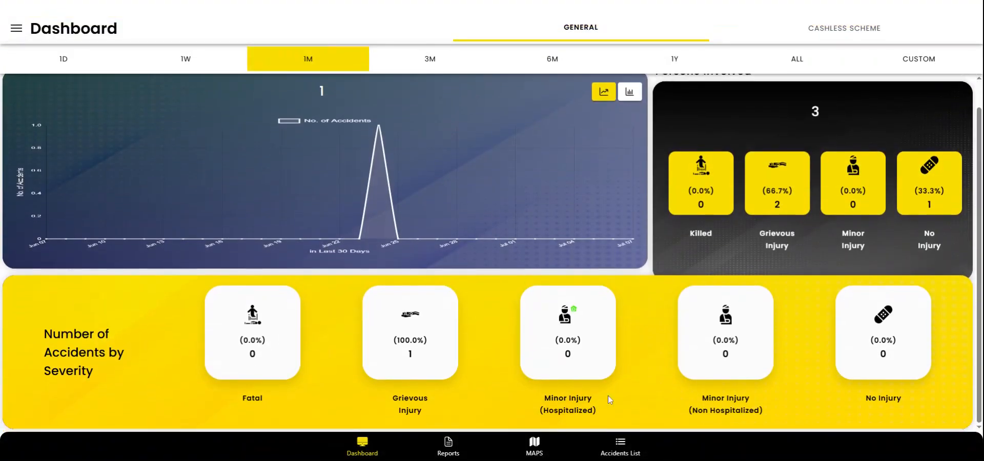
left_click(620, 447)
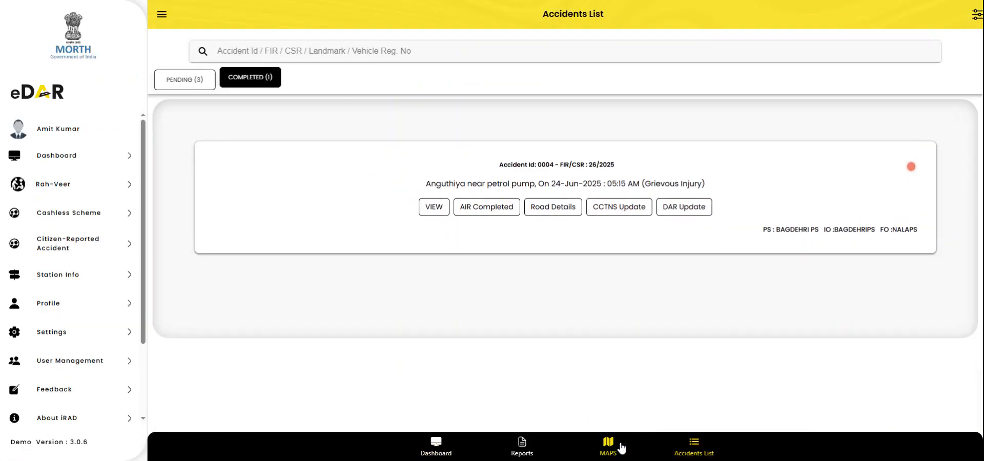
left_click(195, 88)
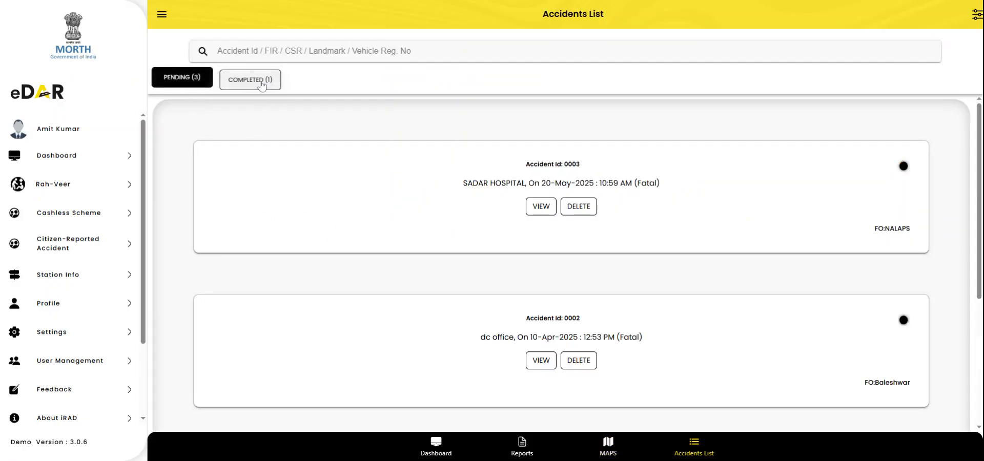
left_click(261, 82)
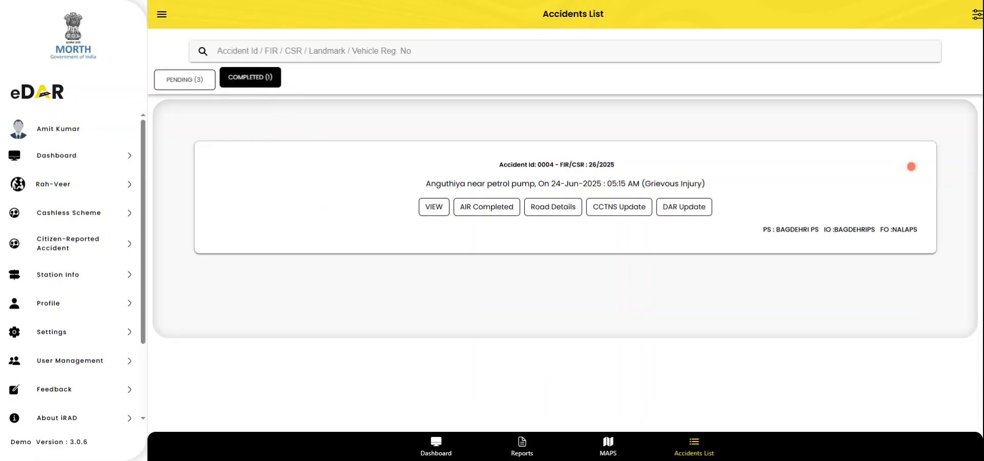
Step: View the completed Anguthiya petrol pump accident and review its FIR and accident details
left_click_drag(499, 164, 615, 165)
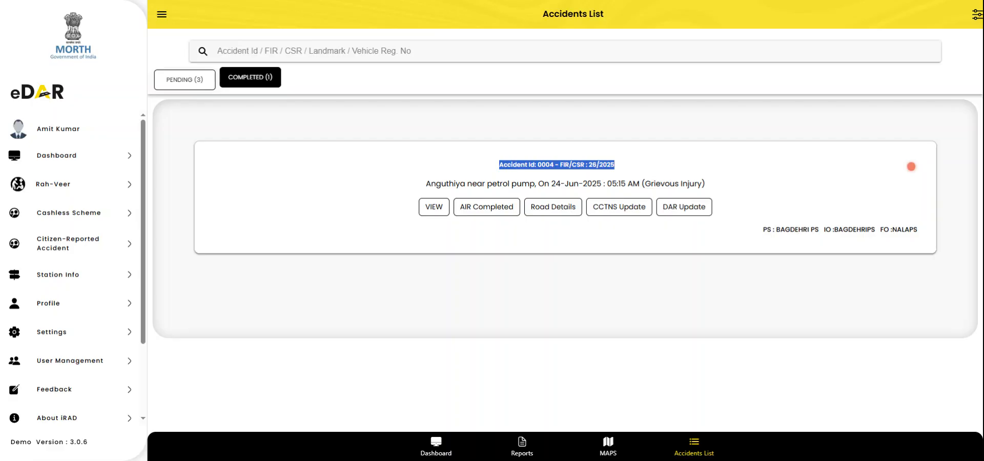
left_click_drag(426, 184, 705, 184)
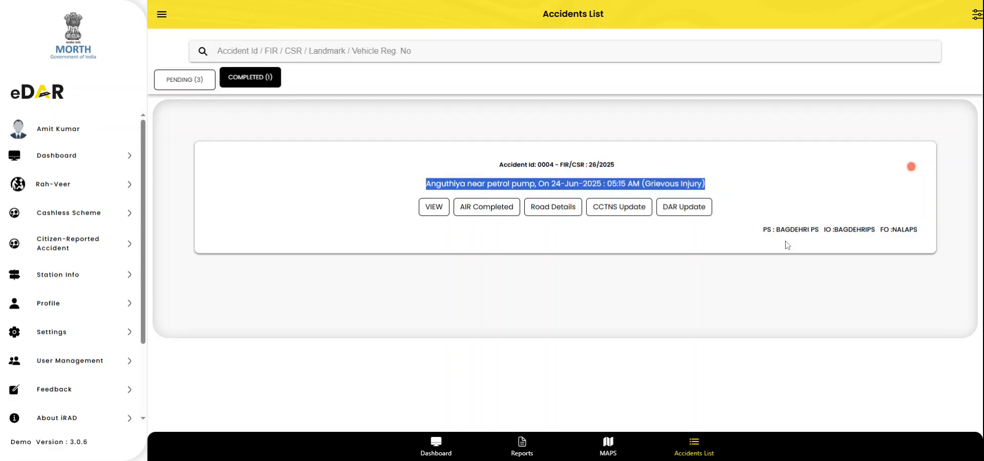
left_click(434, 208)
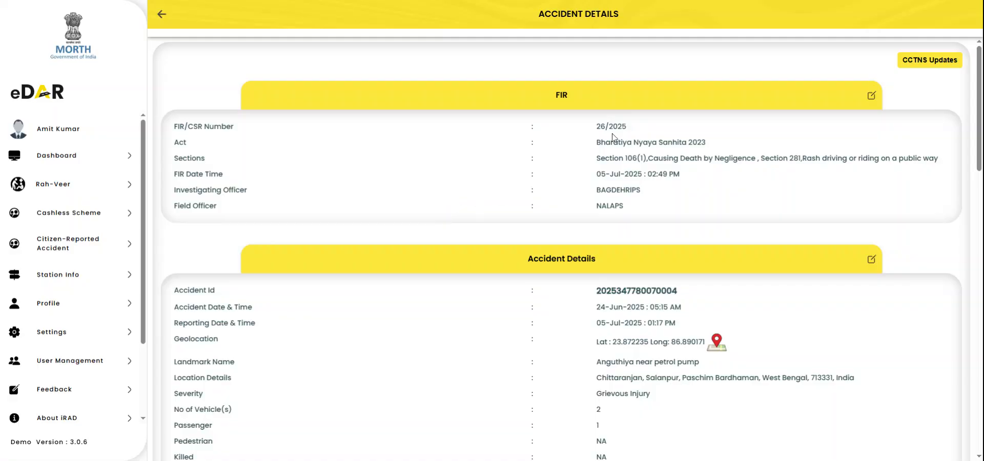
scroll(613, 138, "down", 3)
scroll(614, 182, "down", 8)
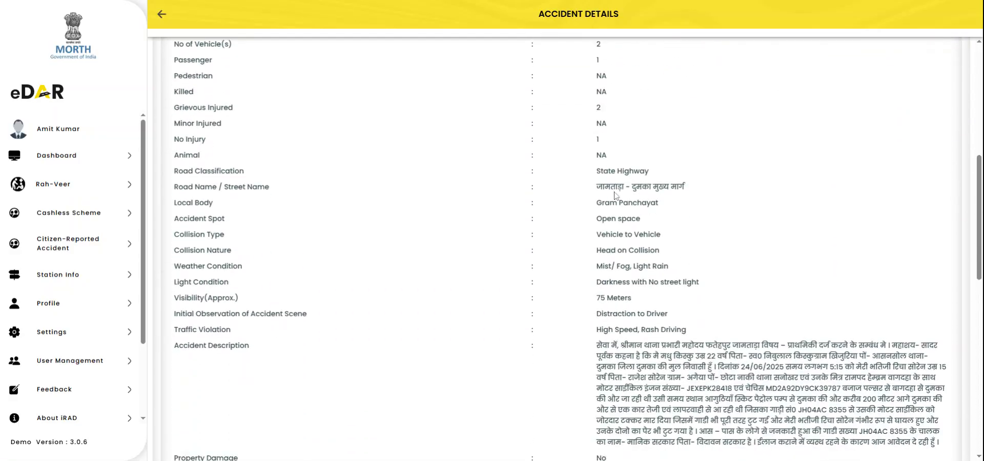
scroll(614, 208, "down", 3)
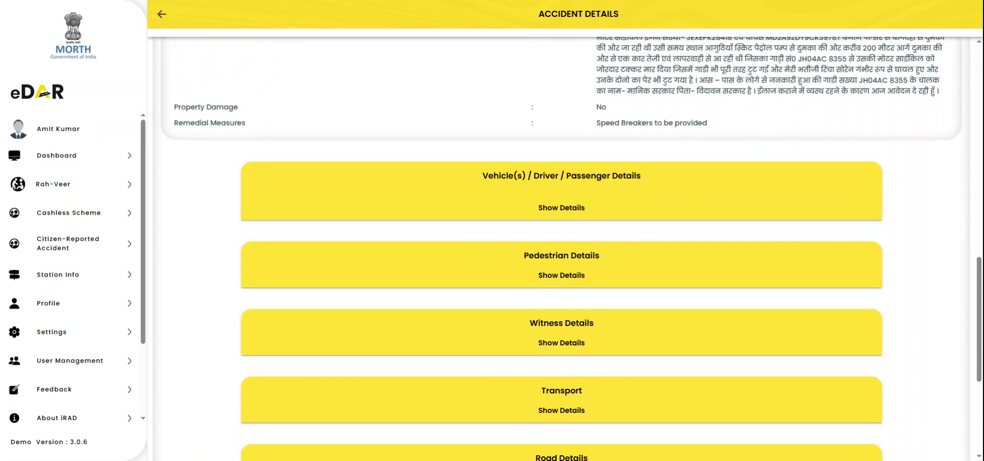
Step: Show the vehicle, driver and passenger details of the accident and read through them
left_click(565, 214)
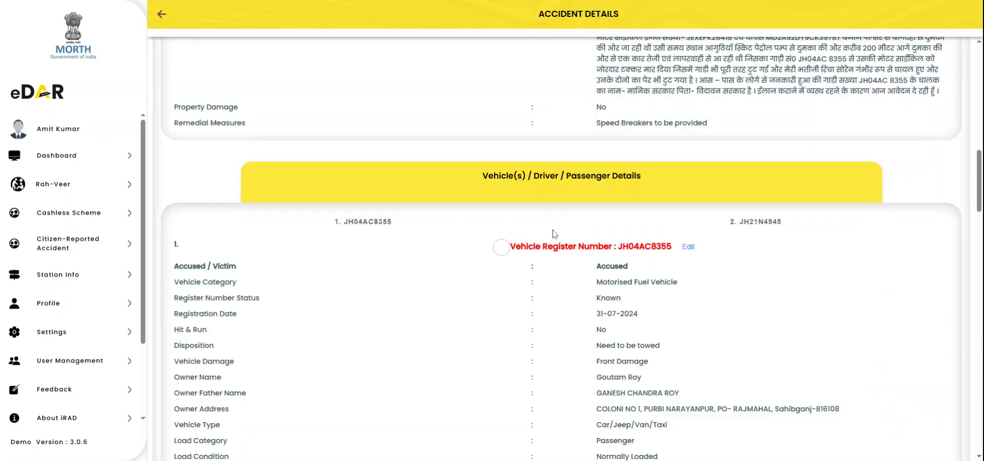
scroll(551, 236, "down", 4)
scroll(551, 235, "down", 17)
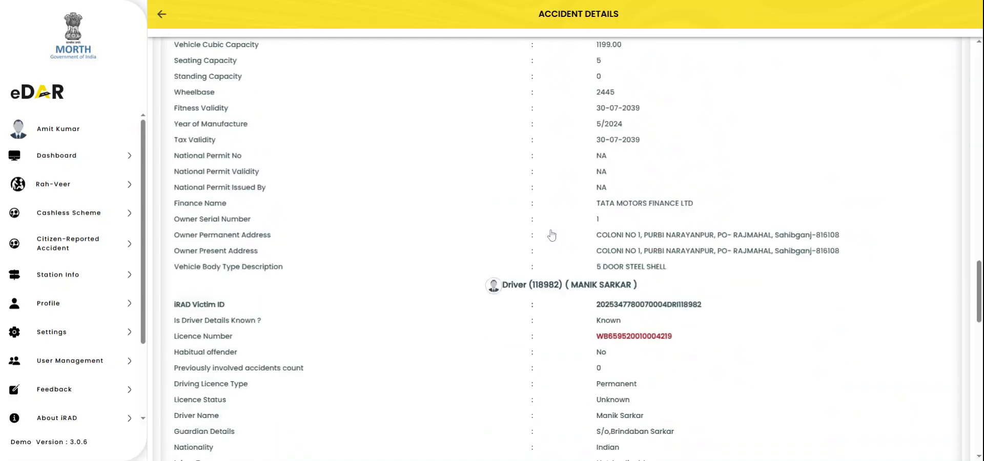
scroll(552, 235, "down", 5)
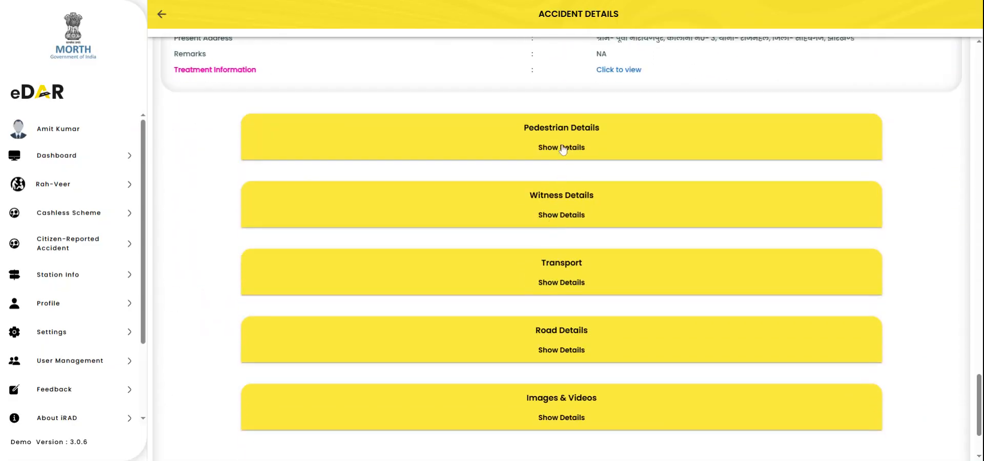
Step: Show the pedestrian and witness details of the accident
left_click(563, 148)
left_click(557, 216)
scroll(558, 254, "down", 1)
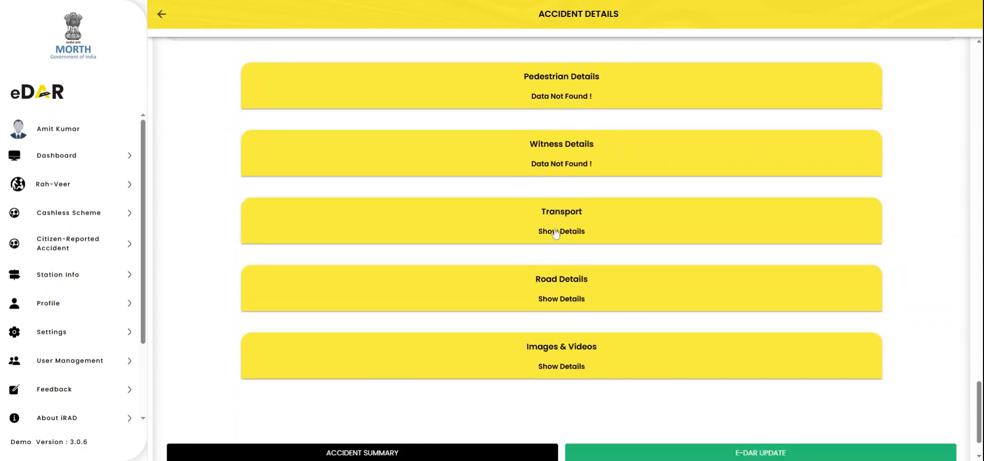
Step: Show the transport details for both vehicles and review the first vehicle's inspection record
left_click(559, 230)
scroll(572, 263, "down", 3)
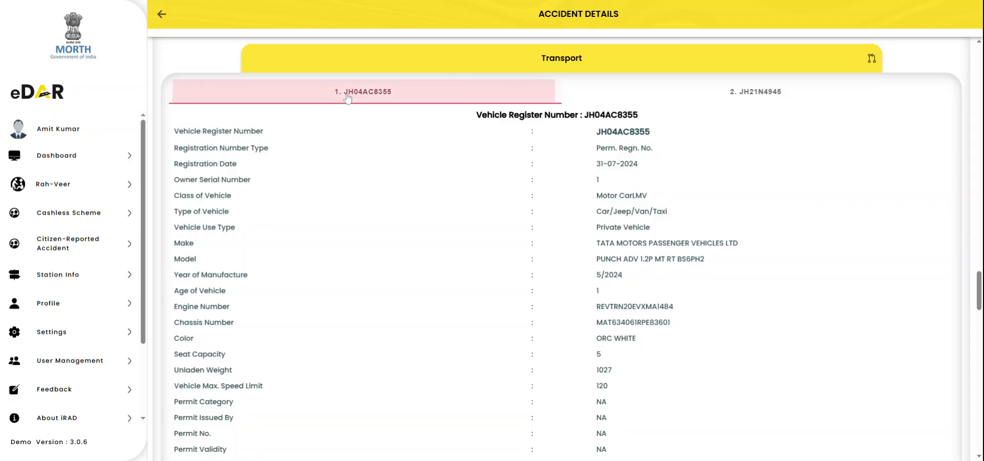
left_click(720, 98)
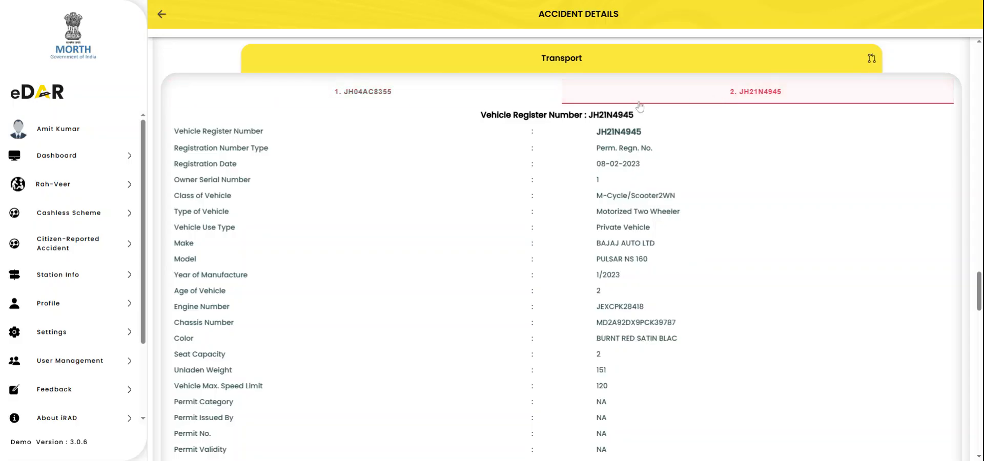
left_click(409, 100)
scroll(537, 226, "down", 5)
scroll(537, 226, "down", 20)
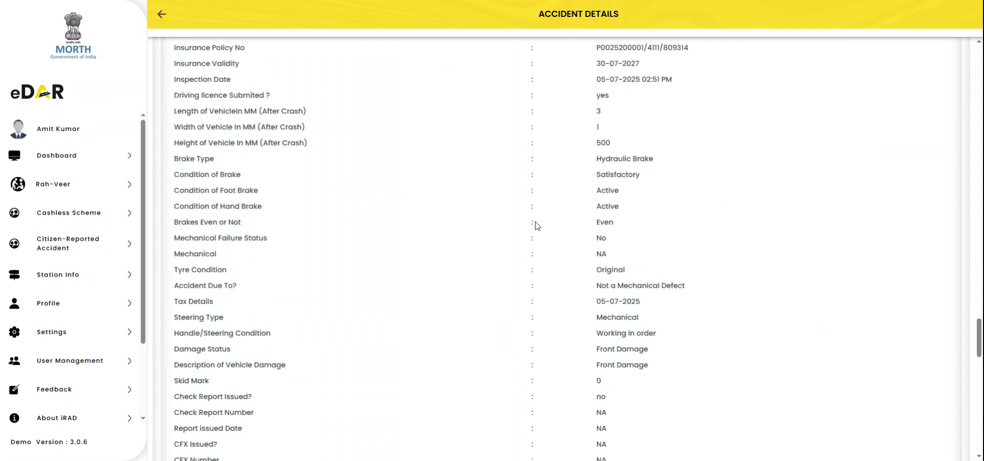
scroll(535, 225, "down", 2)
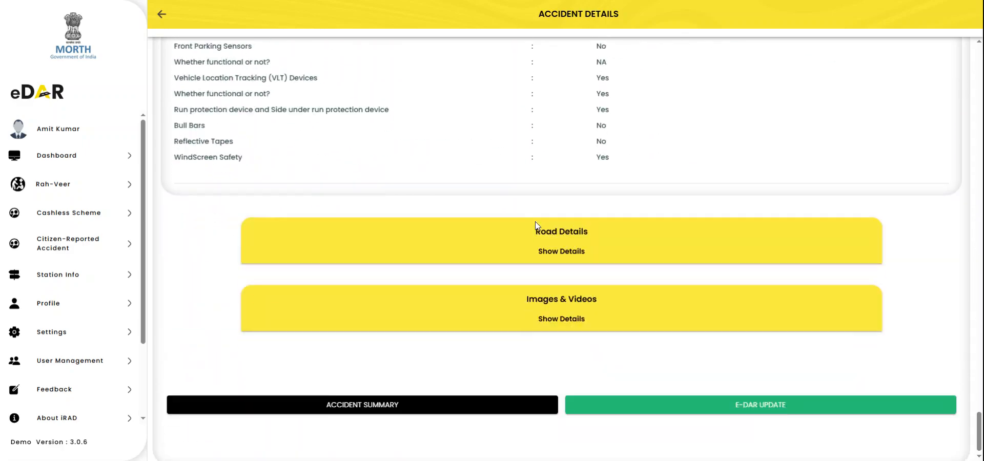
Step: Show the accident's road details and its images and videos
left_click(560, 244)
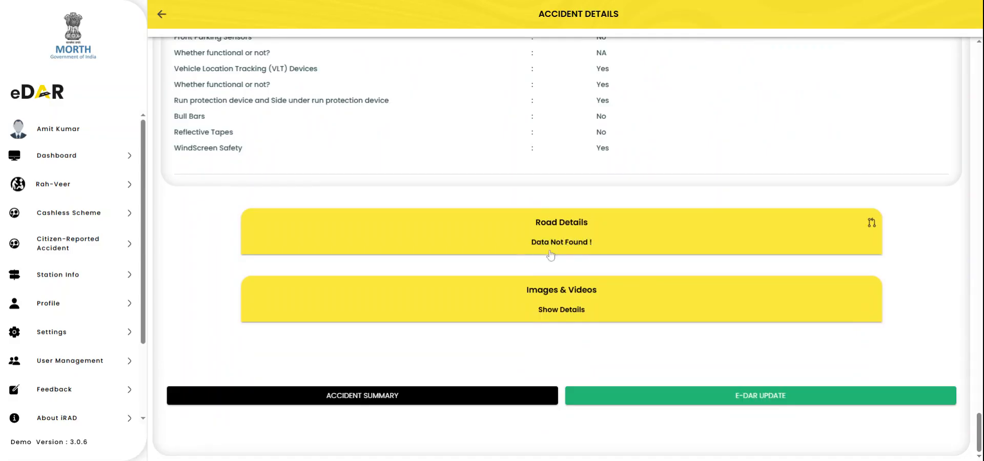
left_click(560, 310)
scroll(560, 315, "down", 3)
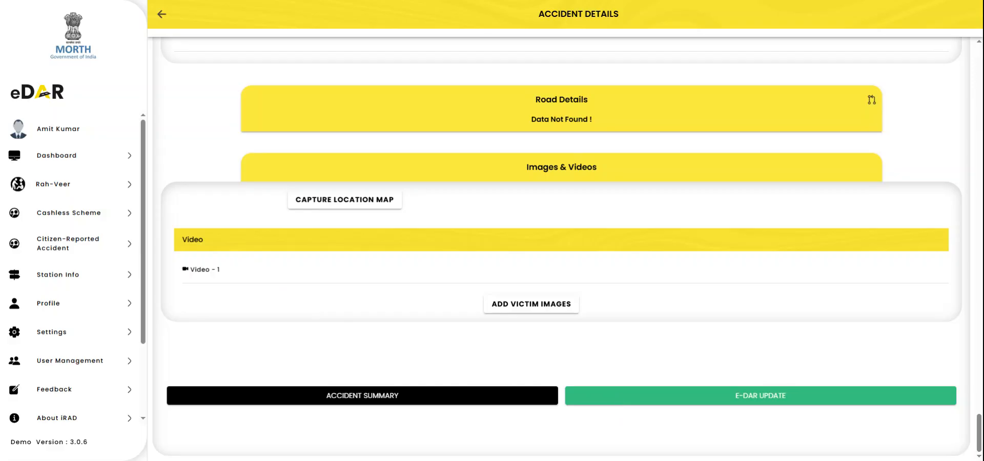
Step: Open the E-DAR update for the accident to examine the DAR investigation sections
left_click(738, 400)
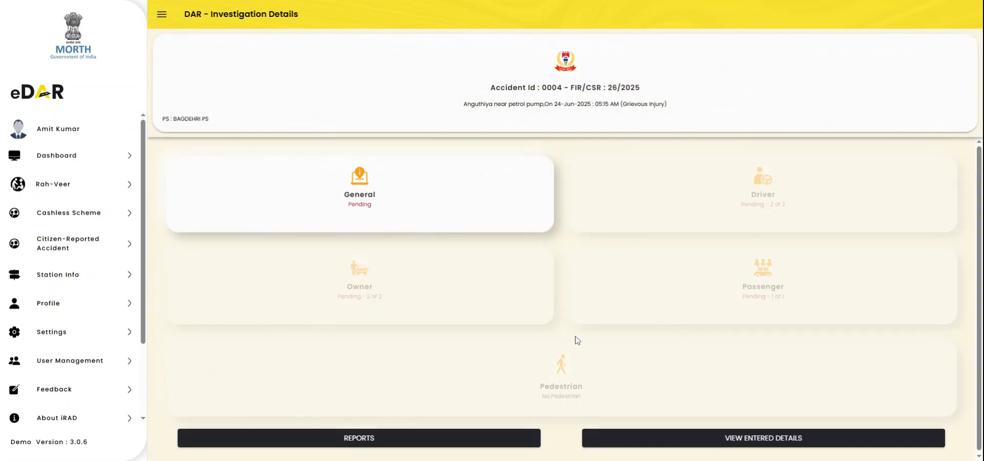
scroll(602, 324, "down", 1)
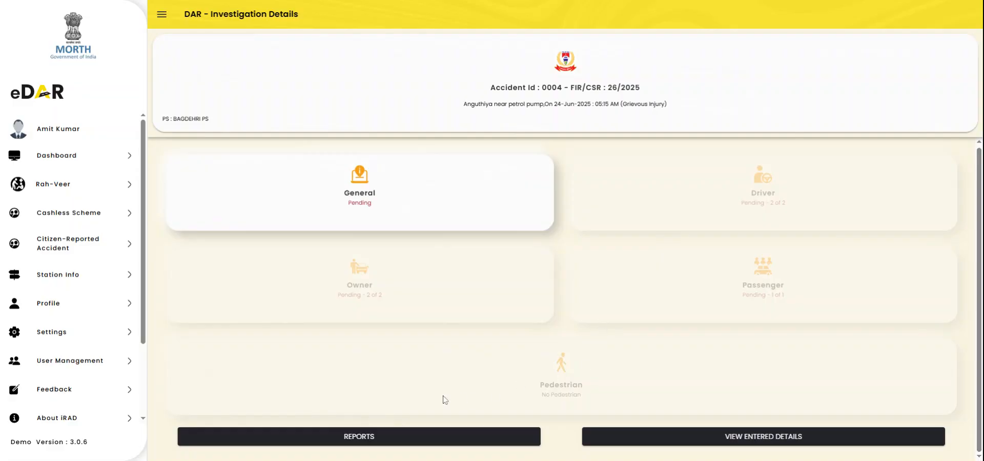
Step: Reopen the completed accident from the accidents list and generate its accident summary
left_click(84, 161)
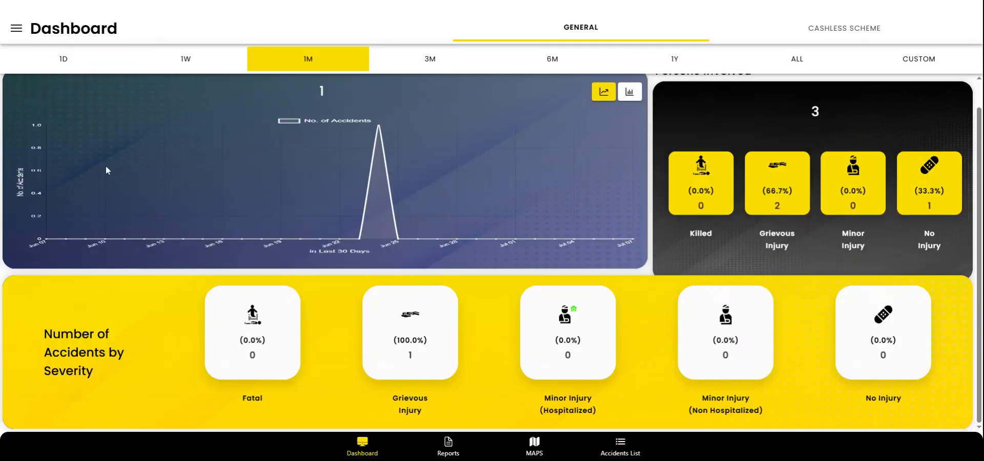
left_click(615, 445)
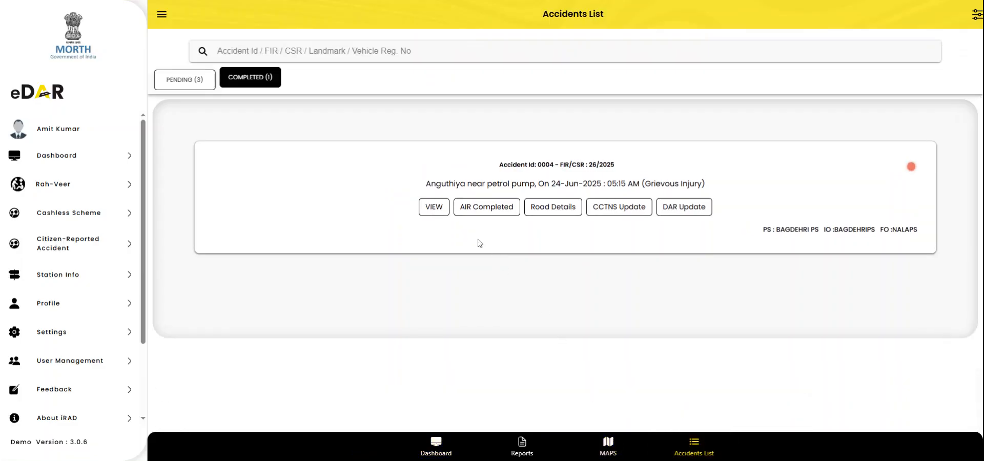
left_click(433, 207)
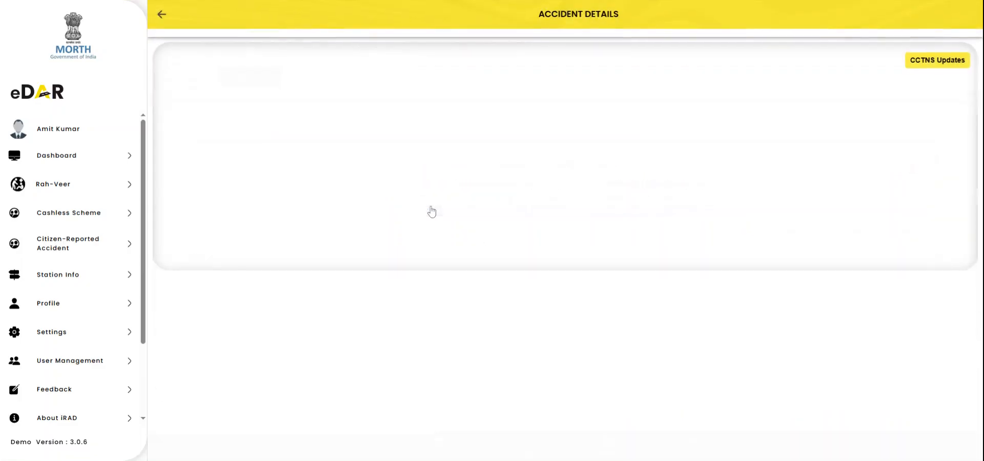
scroll(500, 310, "down", 2)
scroll(500, 310, "down", 15)
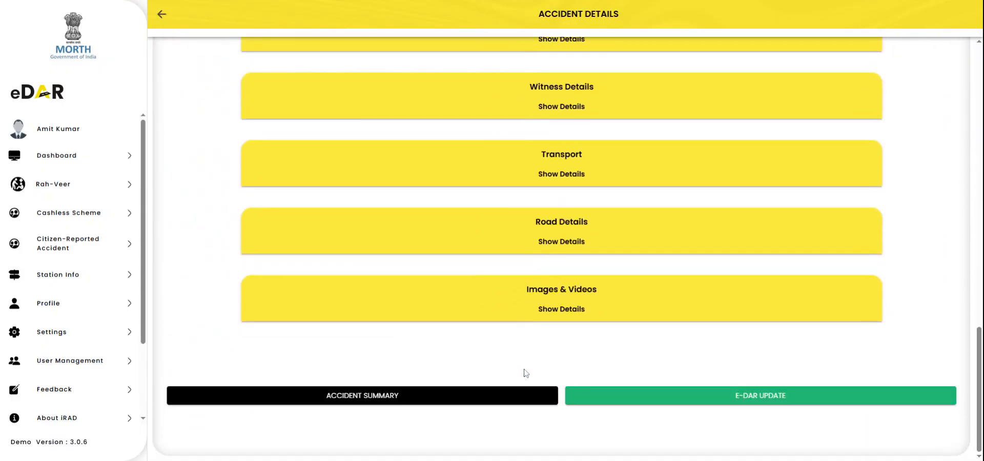
left_click(466, 399)
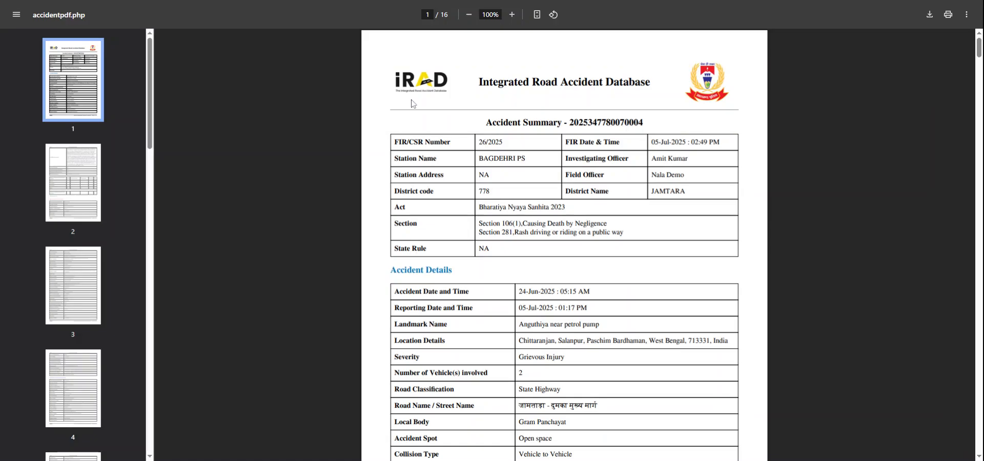
Step: Read through the accident summary report's accident, persons and vehicle sections, and return towards its start
scroll(501, 175, "down", 5)
scroll(501, 175, "down", 13)
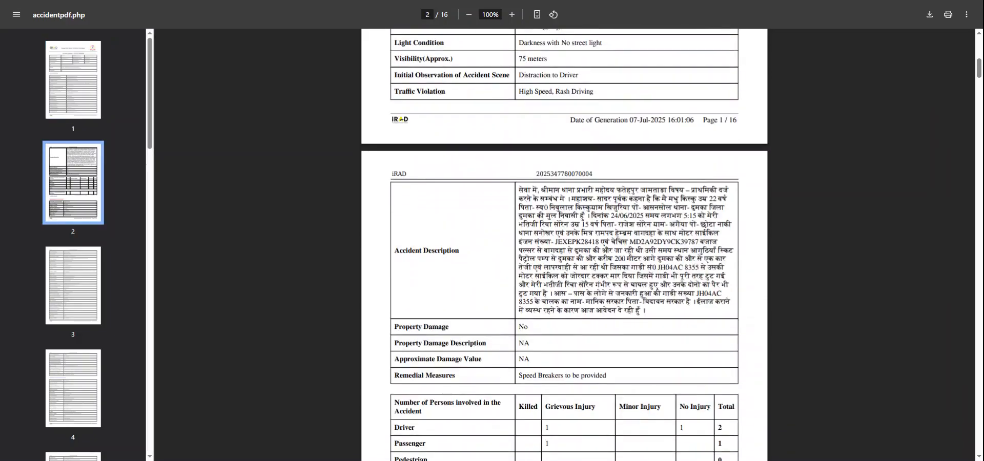
scroll(564, 245, "down", 15)
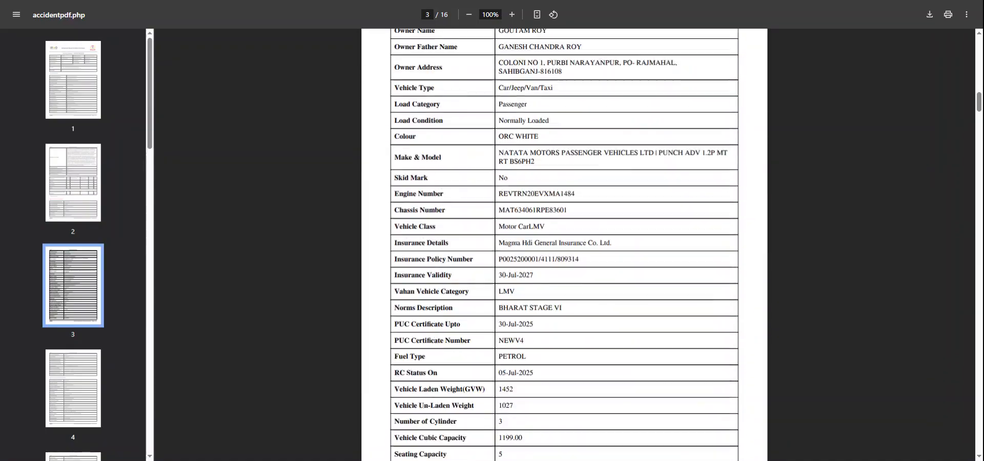
scroll(564, 245, "down", 7)
scroll(564, 245, "up", 16)
scroll(564, 245, "up", 20)
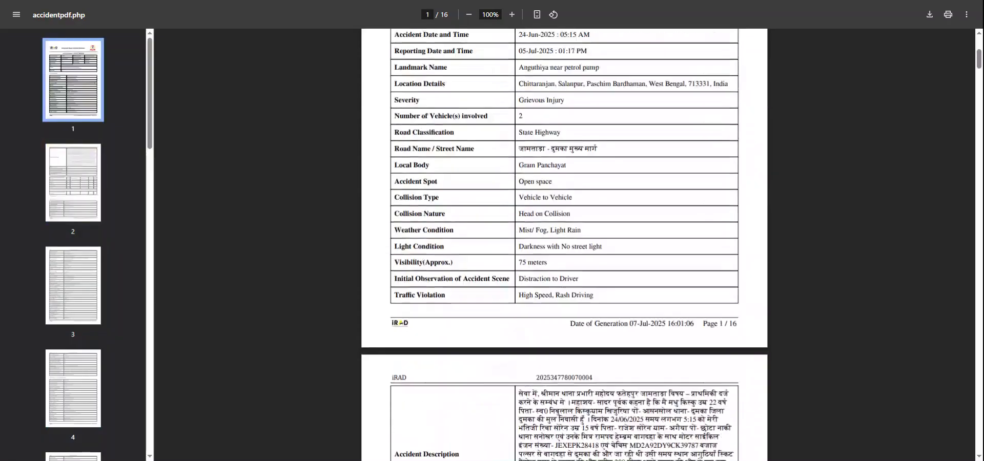
Step: Return to the accident details, open the E-DAR update, and open the General section of the DAR investigation
left_click(484, 0)
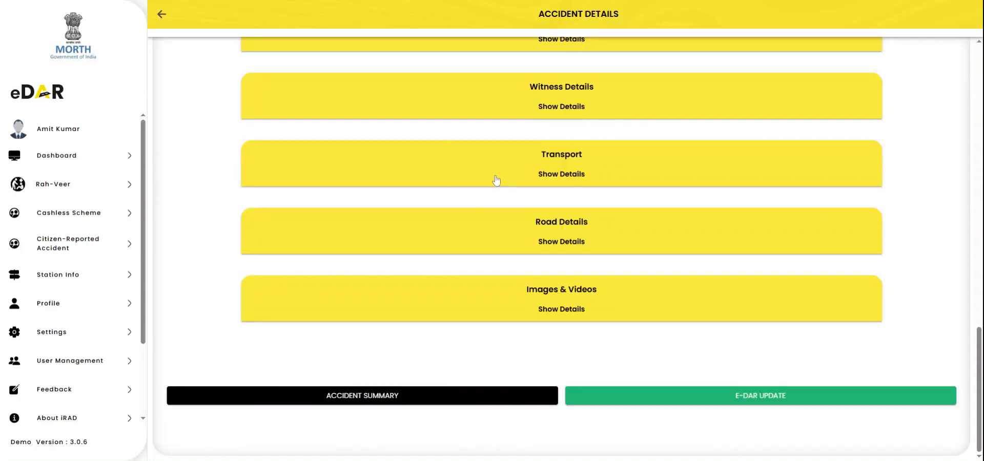
scroll(481, 201, "up", 1)
scroll(481, 202, "down", 1)
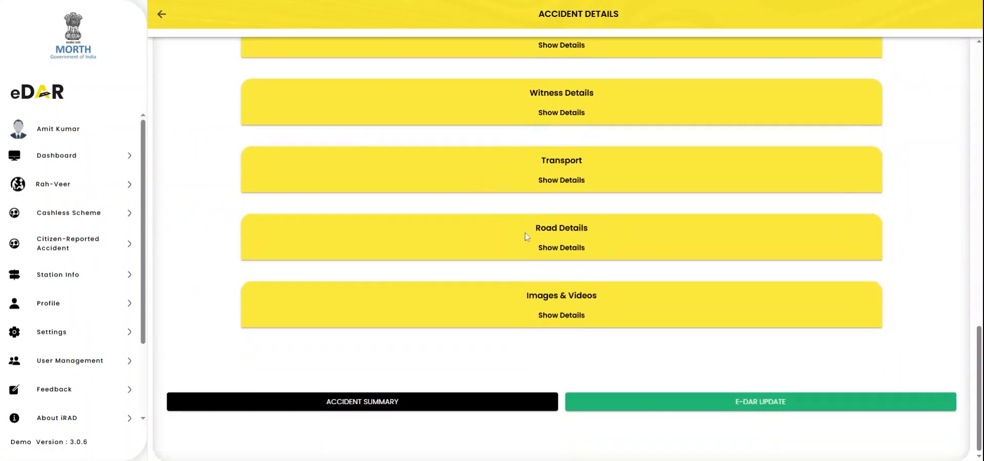
left_click(747, 398)
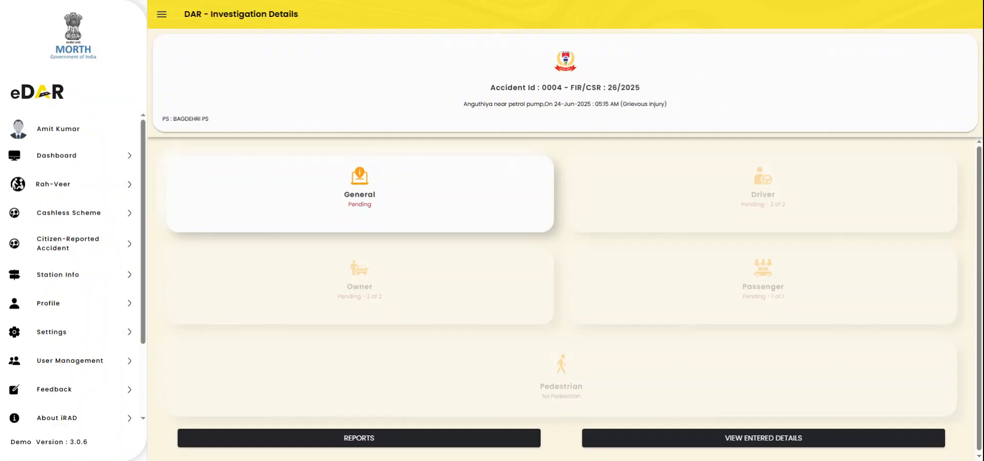
left_click(387, 197)
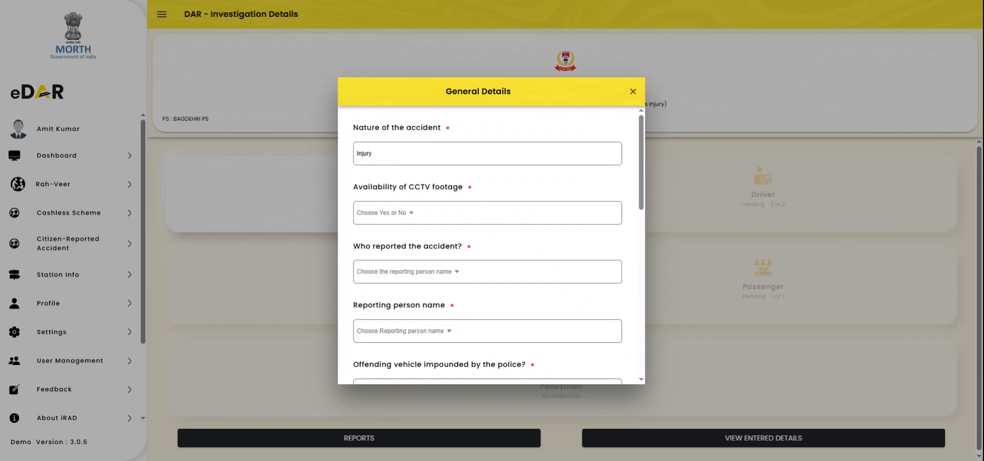
Step: Set the availability of CCTV footage to No and who reported the accident to Victim
scroll(389, 160, "down", 1)
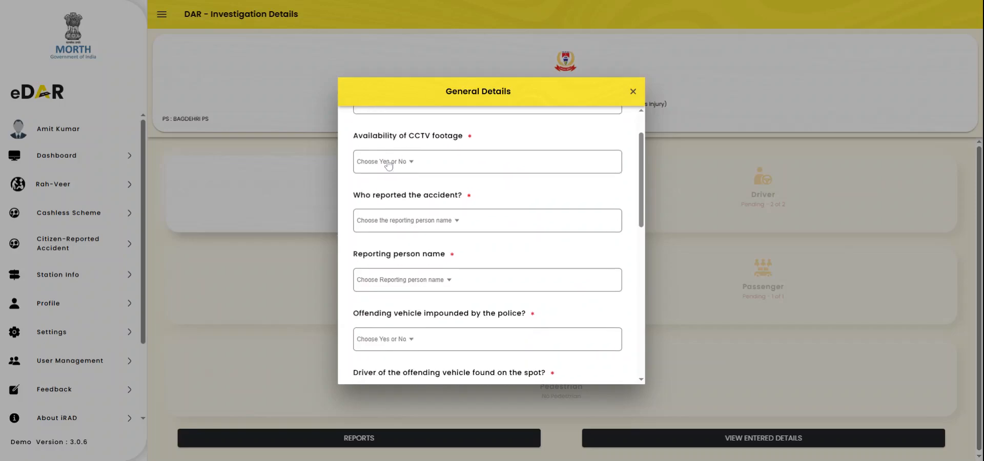
left_click(415, 167)
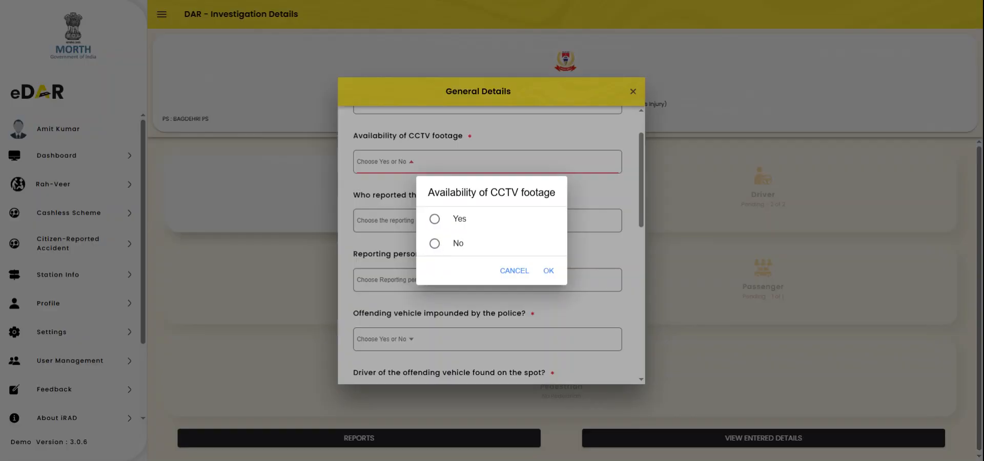
left_click(434, 244)
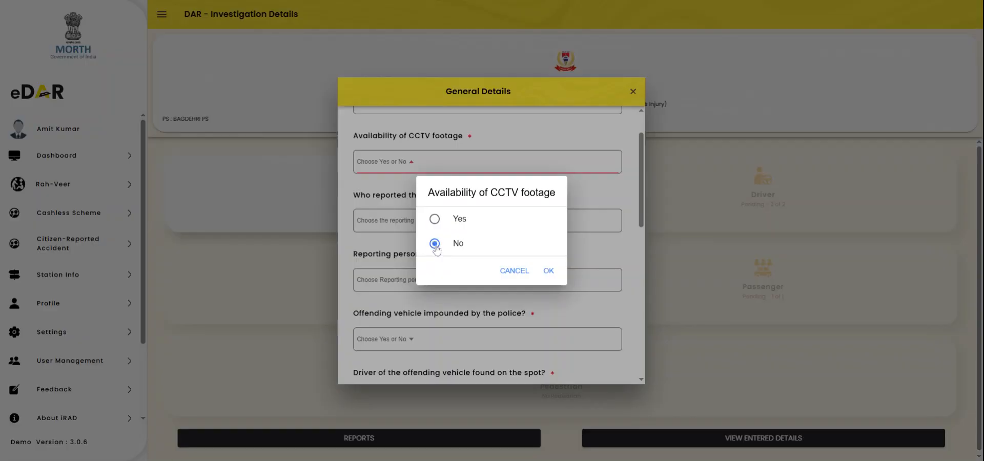
left_click(549, 272)
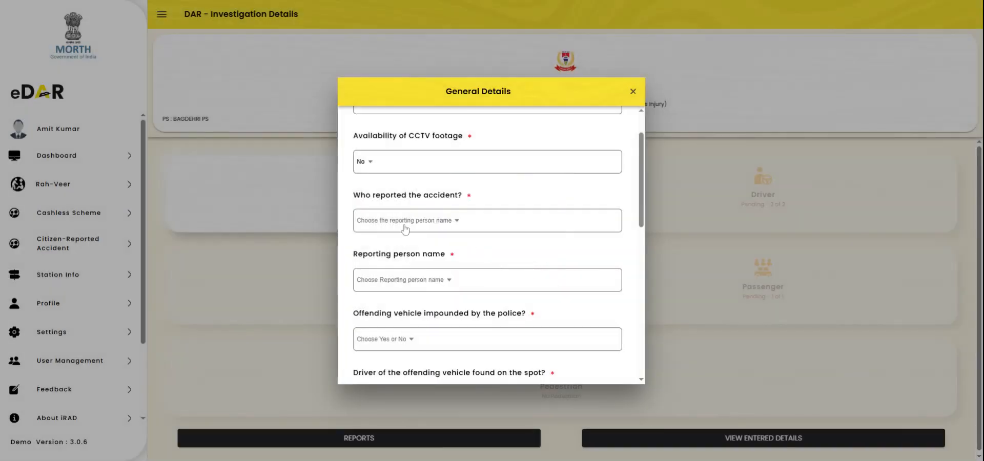
scroll(404, 228, "down", 1)
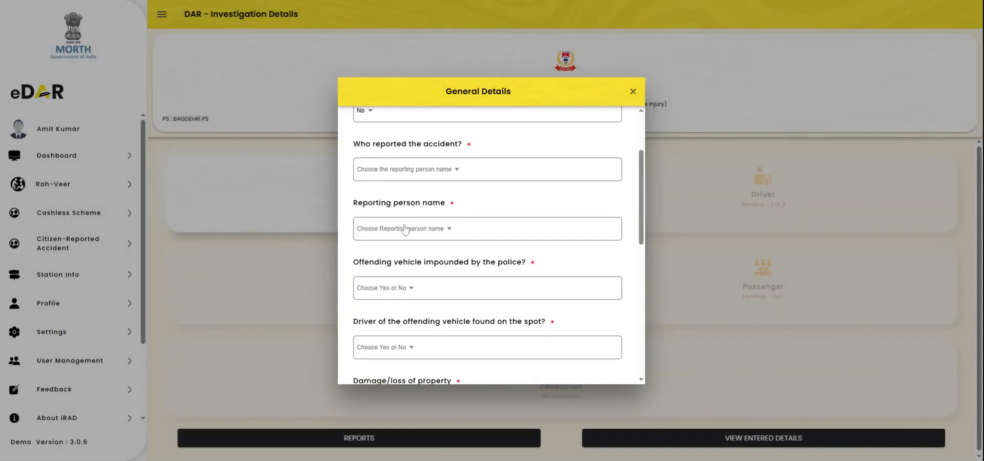
left_click(389, 170)
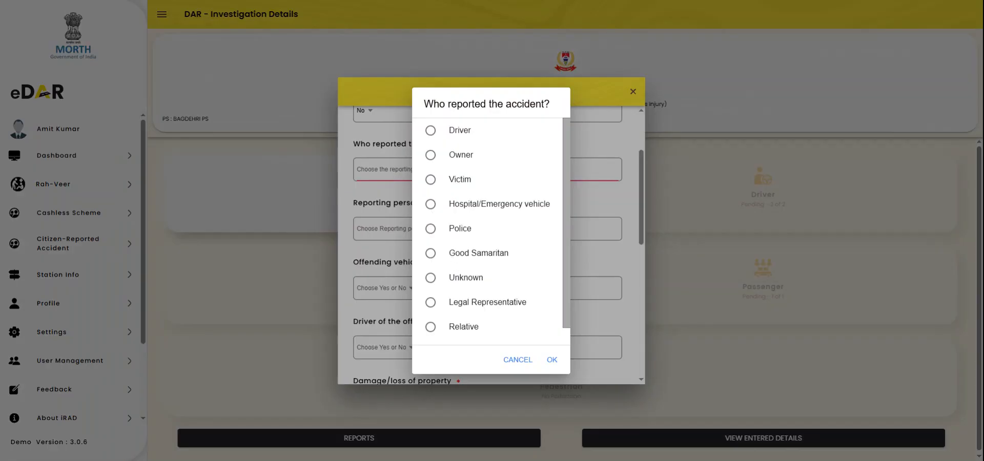
left_click(450, 180)
left_click(550, 359)
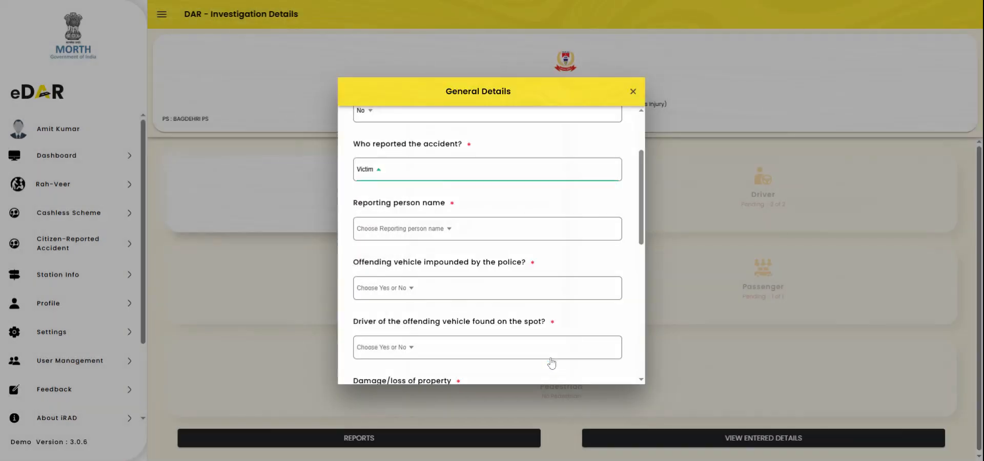
Step: Check which reporting person names are offered for the accident
scroll(413, 243, "down", 1)
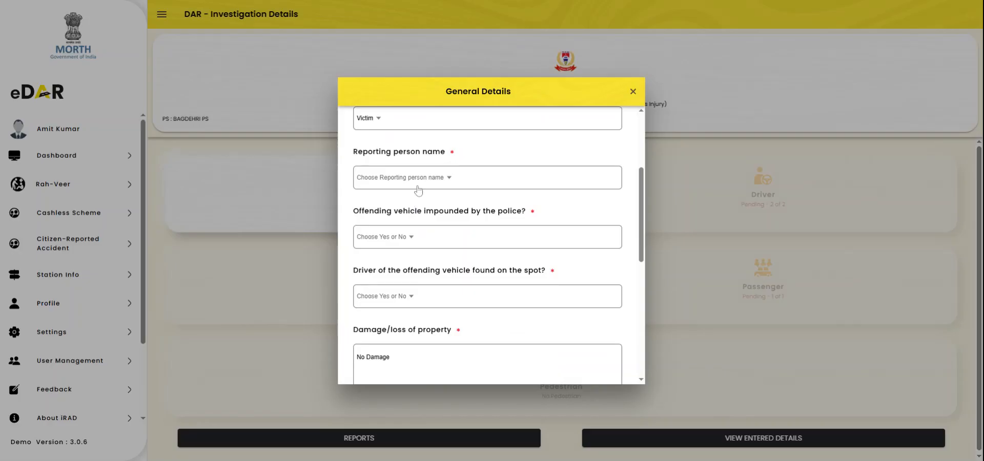
left_click(420, 181)
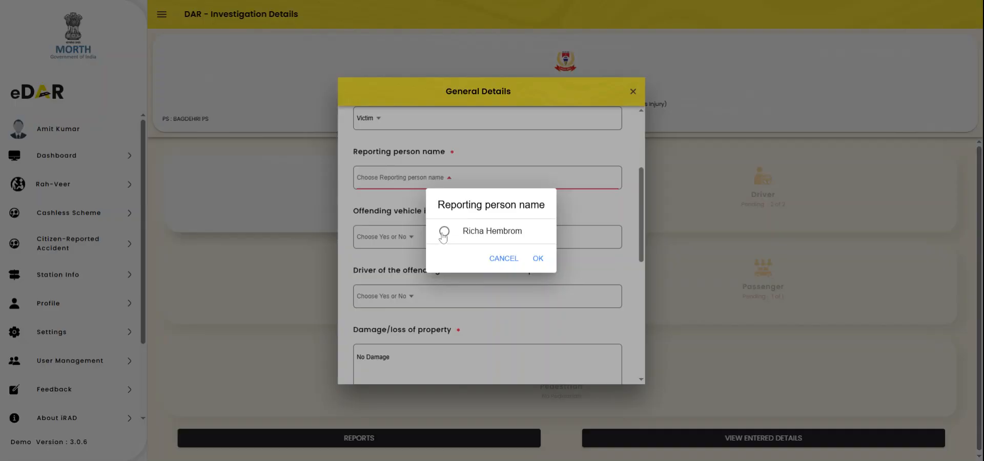
left_click(538, 258)
Step: Set both the offending vehicle impounded by the police and its driver found on the spot to Yes
scroll(423, 237, "down", 1)
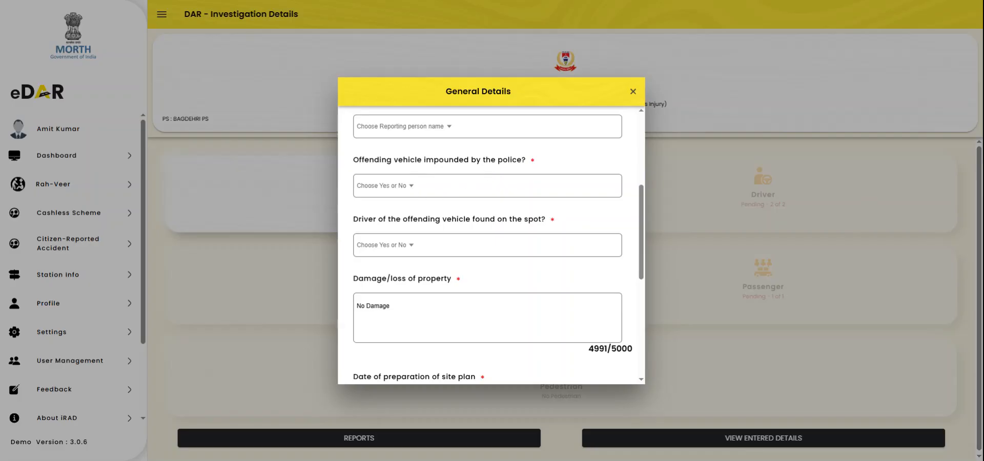
left_click(411, 187)
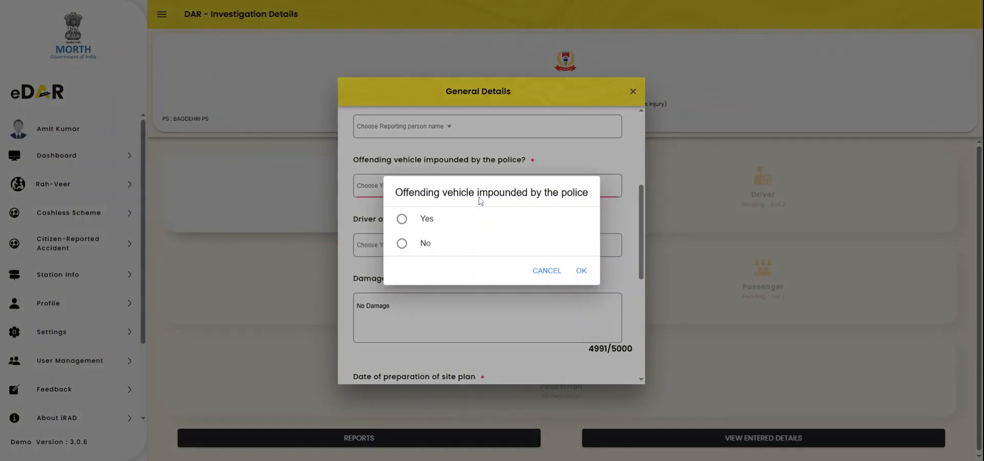
left_click(402, 220)
left_click(581, 271)
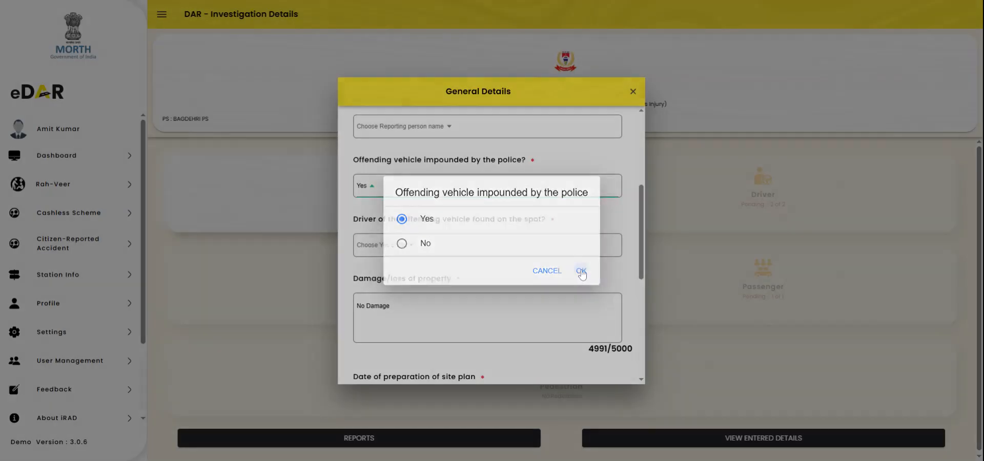
scroll(492, 252, "down", 1)
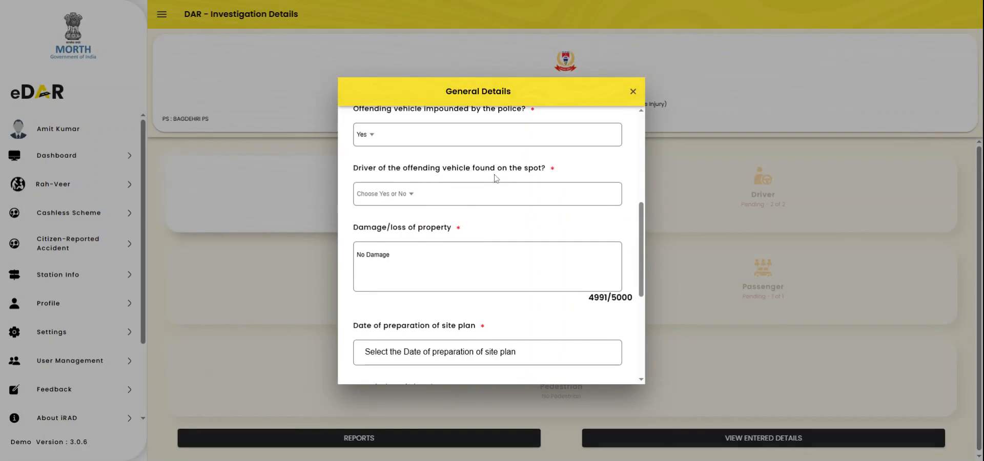
left_click(410, 195)
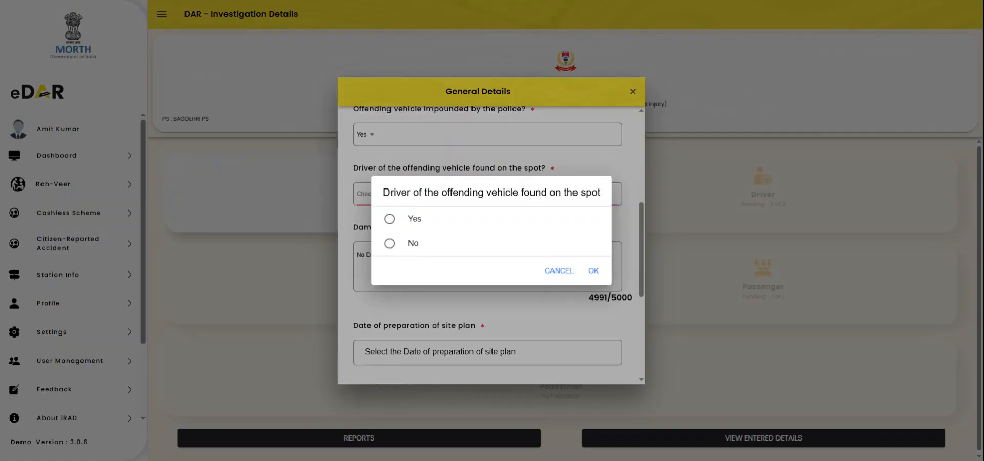
left_click(390, 220)
left_click(593, 271)
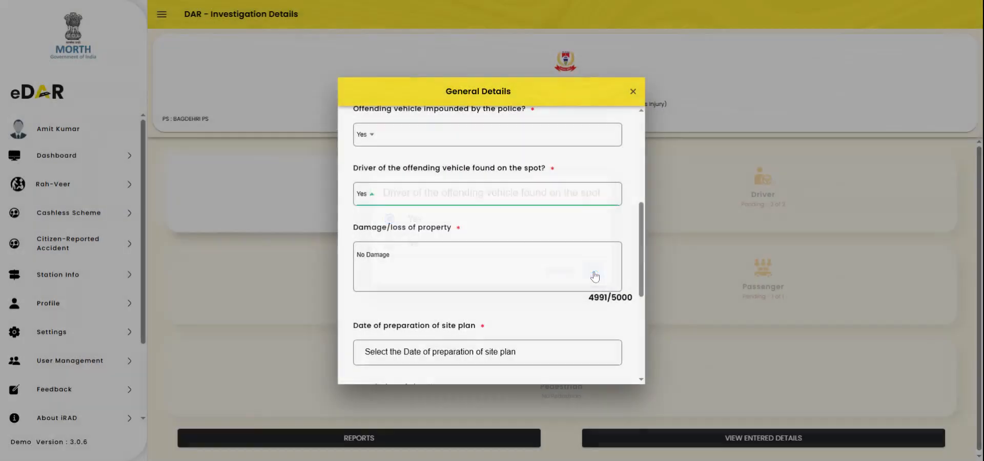
Step: Check the damage/loss of property entry and set the date of preparation of the site plan to 06 Jul 2025
scroll(487, 246, "down", 1)
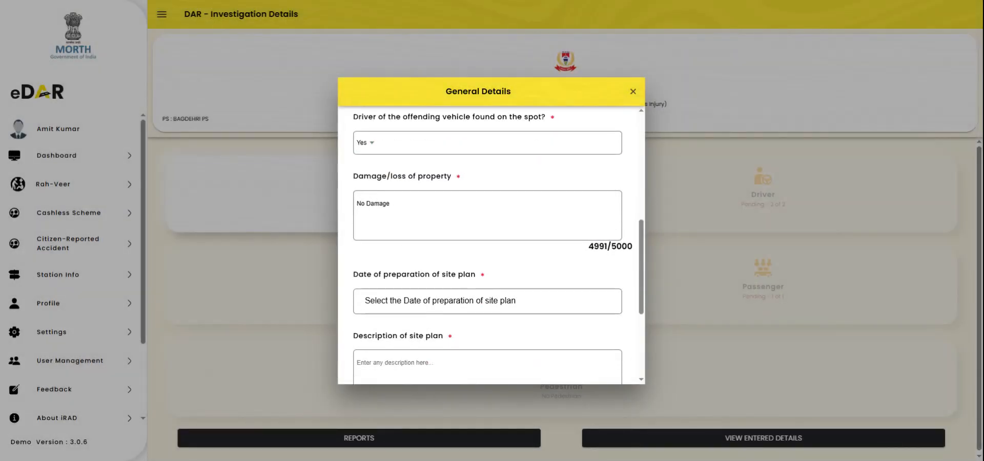
left_click_drag(398, 205, 353, 206)
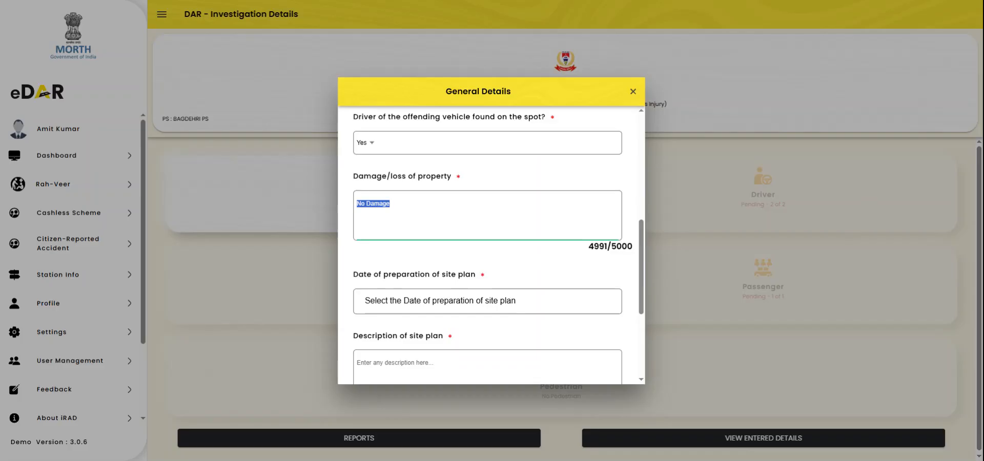
left_click(390, 204)
scroll(487, 246, "down", 2)
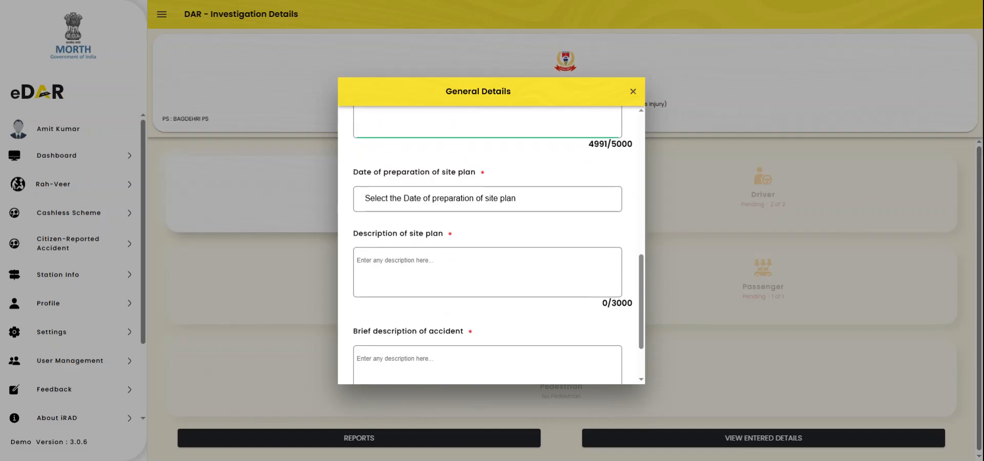
left_click(486, 199)
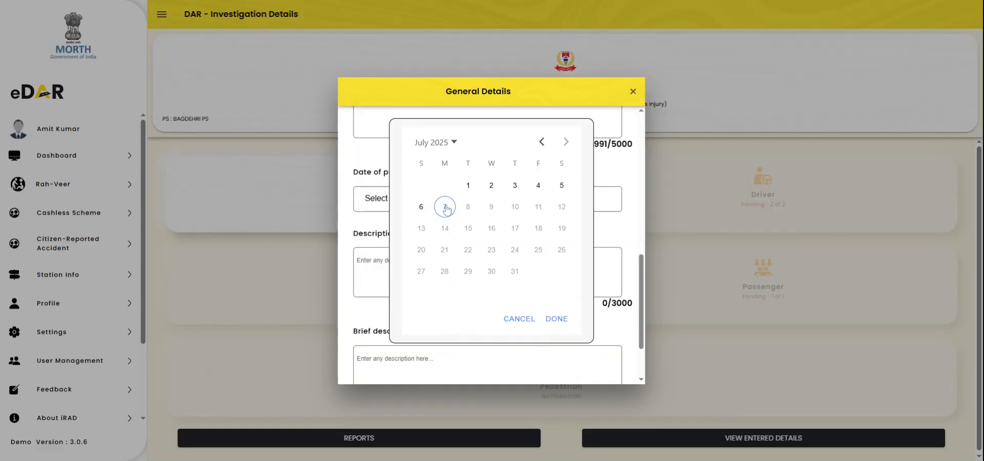
left_click(421, 207)
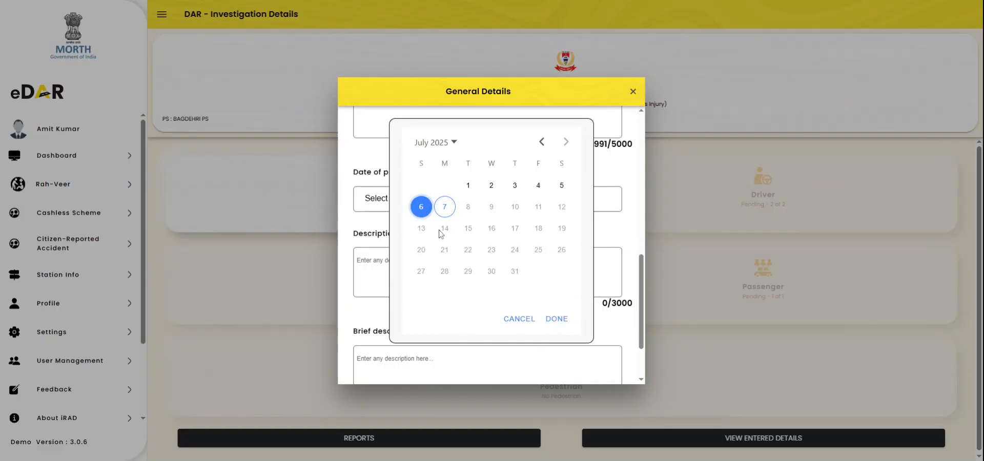
left_click(556, 319)
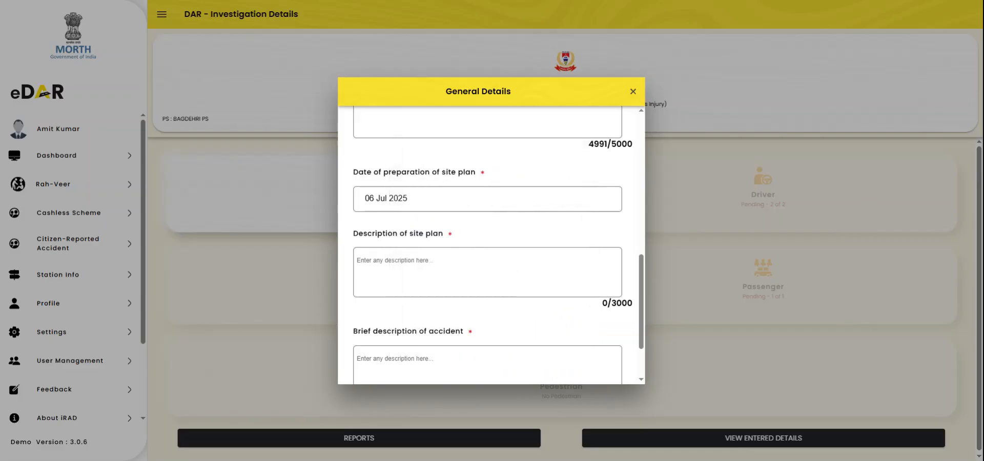
Step: Enter "PO Detail Map Use" as the description of the site plan
left_click(431, 266)
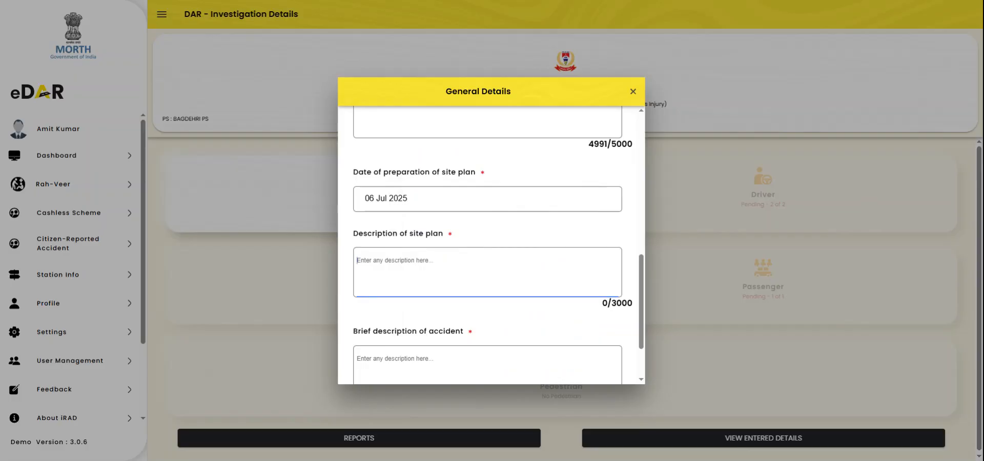
type("PO")
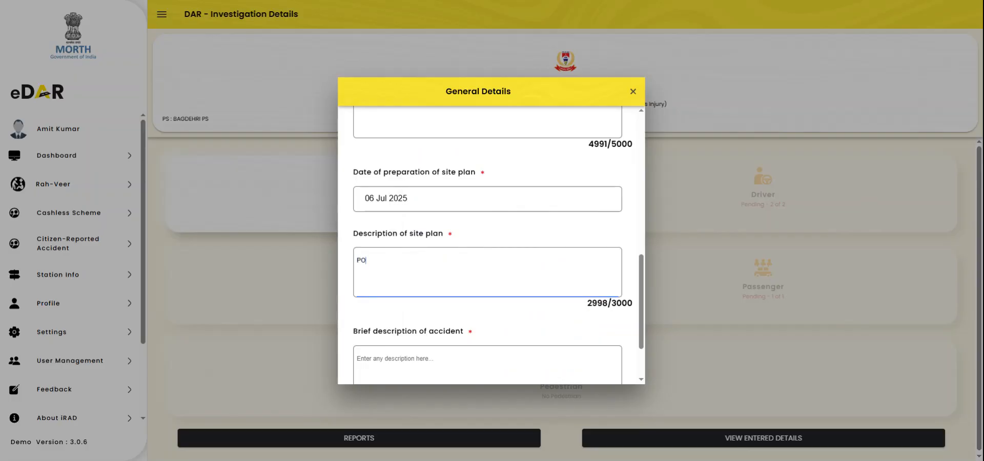
type(" Detail Map")
type("Use")
left_click(487, 363)
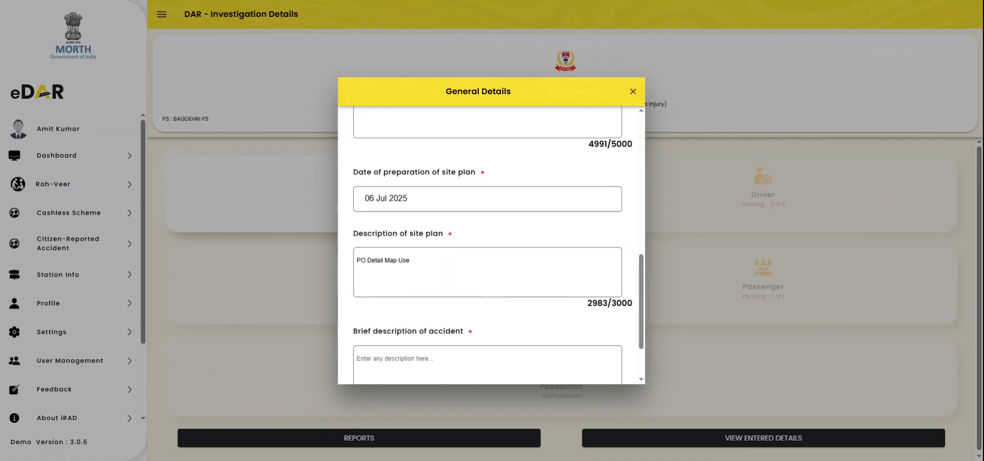
Step: Copy the accident description text from page 2 of the accident summary report into the brief description of accident
scroll(424, 301, "down", 2)
left_click(424, 301)
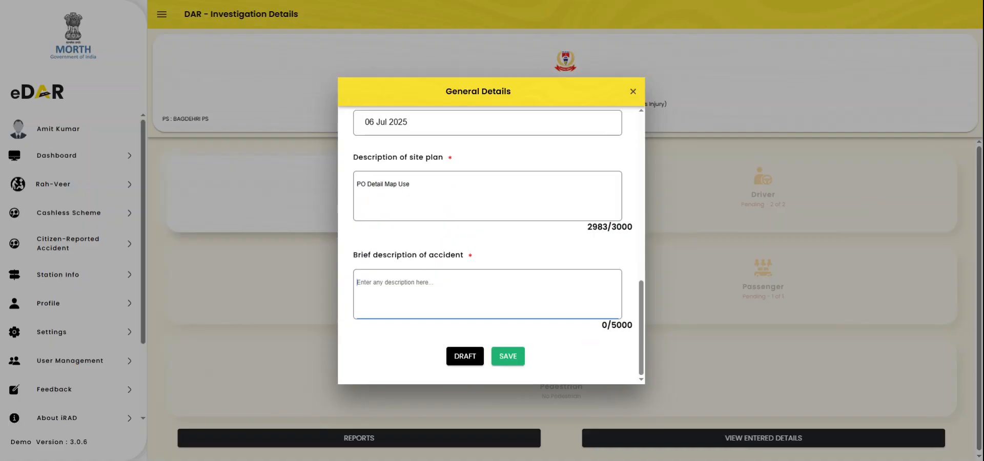
left_click(560, 3)
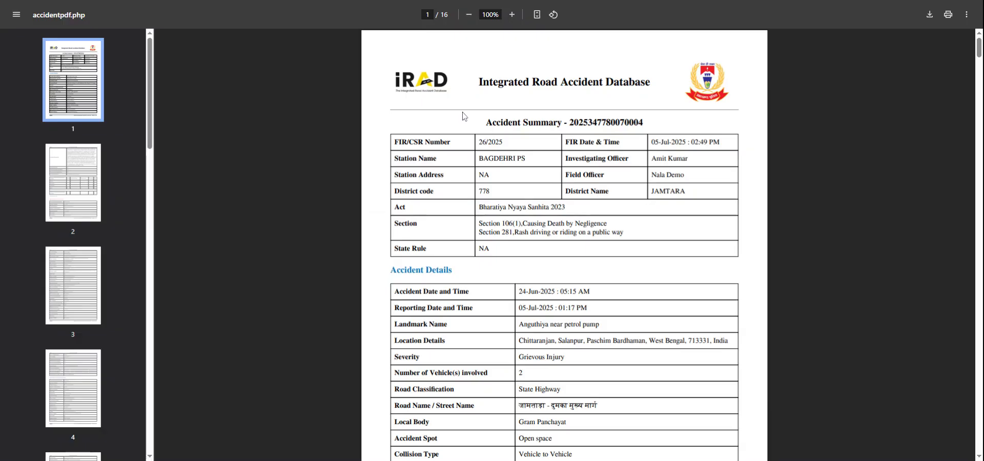
scroll(465, 116, "down", 5)
scroll(563, 246, "down", 5)
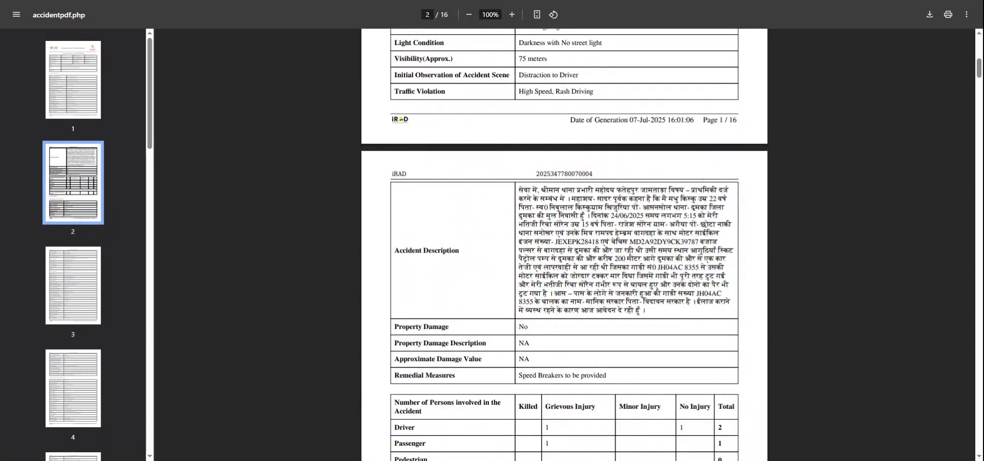
left_click_drag(686, 190, 643, 310)
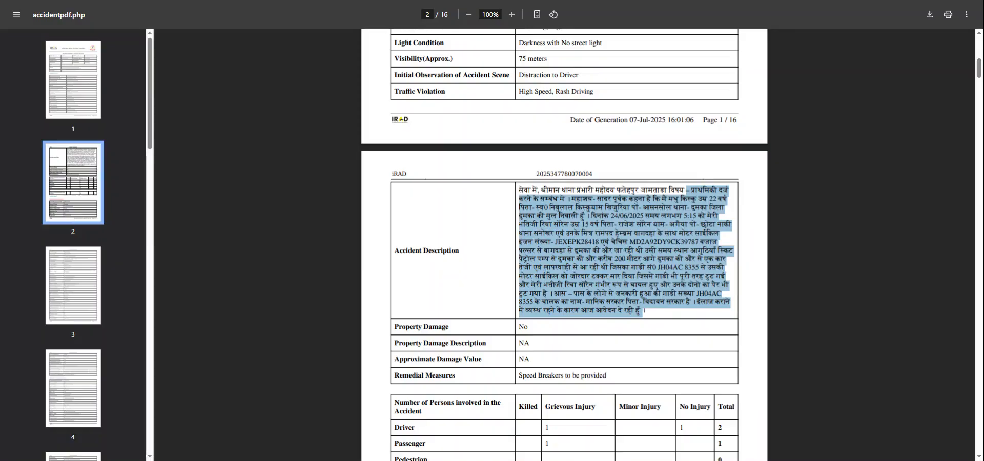
key("alt+Tab")
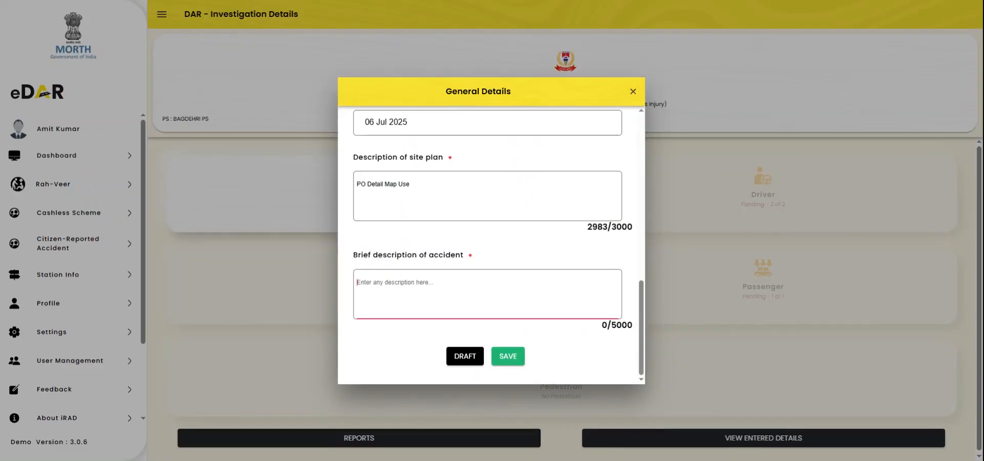
key("ctrl+v")
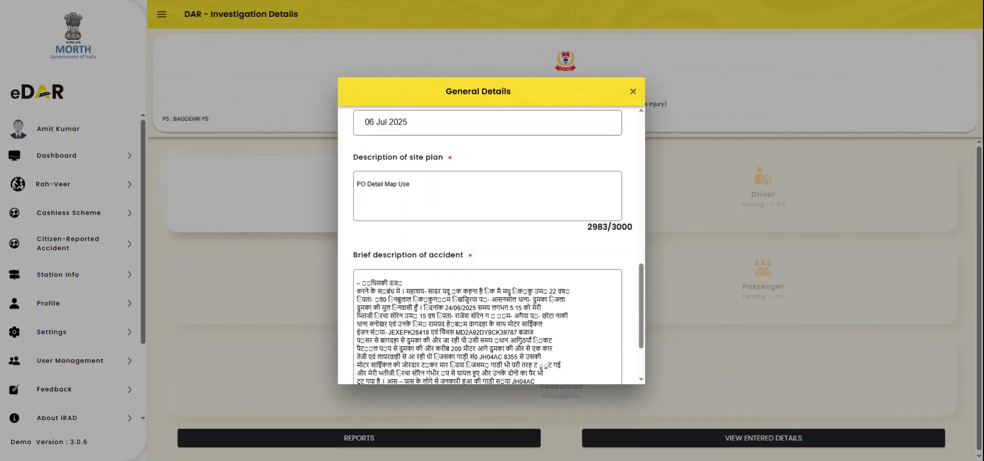
scroll(487, 246, "down", 2)
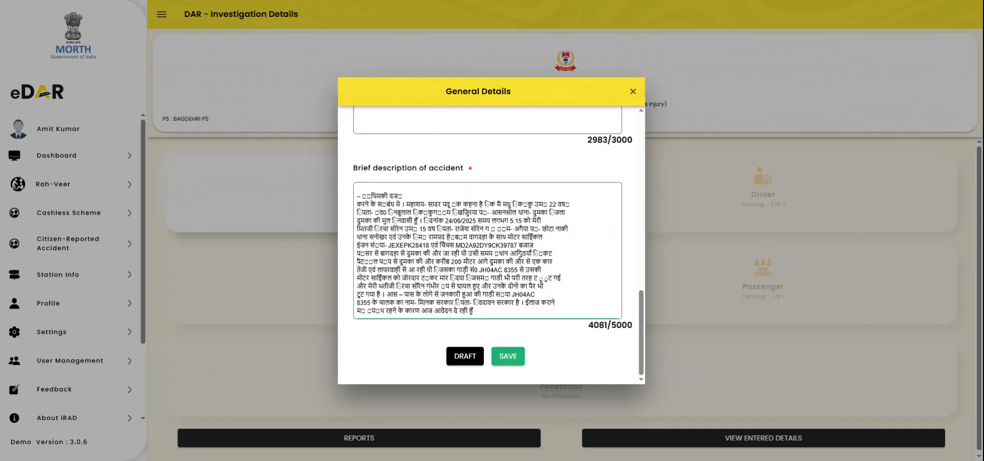
Step: Delete the garbled placeholder characters from the first line of the brief description of accident
key("BackSpace")
key("BackSpace")
key("BackSpace")
key("BackSpace")
key("BackSpace")
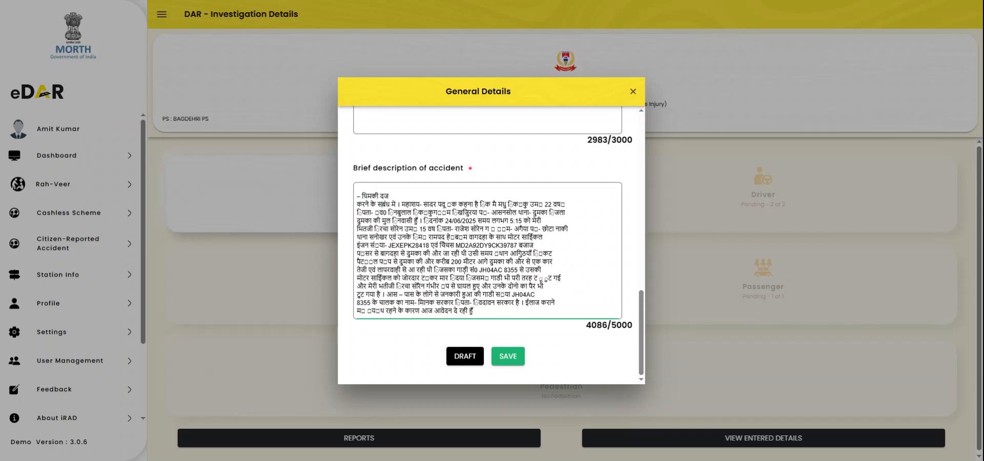
Step: Replace the brief description of accident with four copies of its passage about the speeding car 200 metres ahead, and save the General Details form
left_click_drag(393, 261, 432, 270)
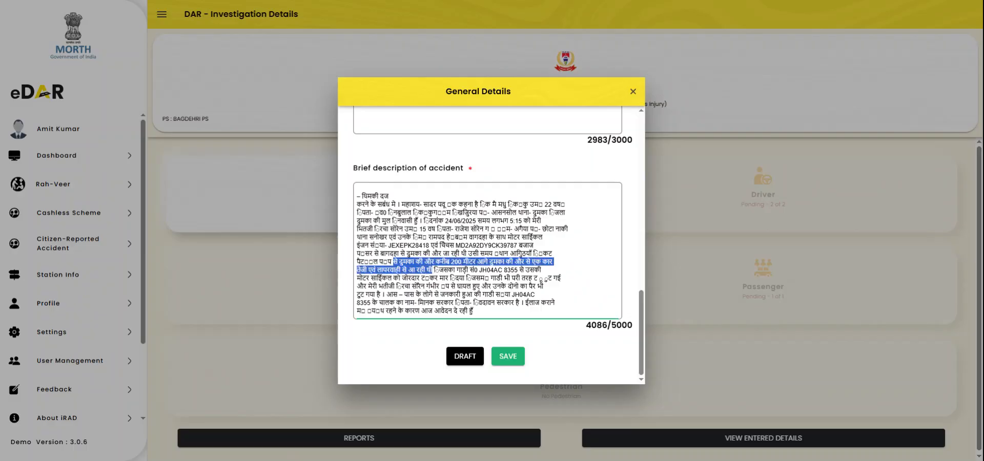
left_click_drag(357, 196, 473, 311)
key("BackSpace")
key("BackSpace")
key("ctrl+v")
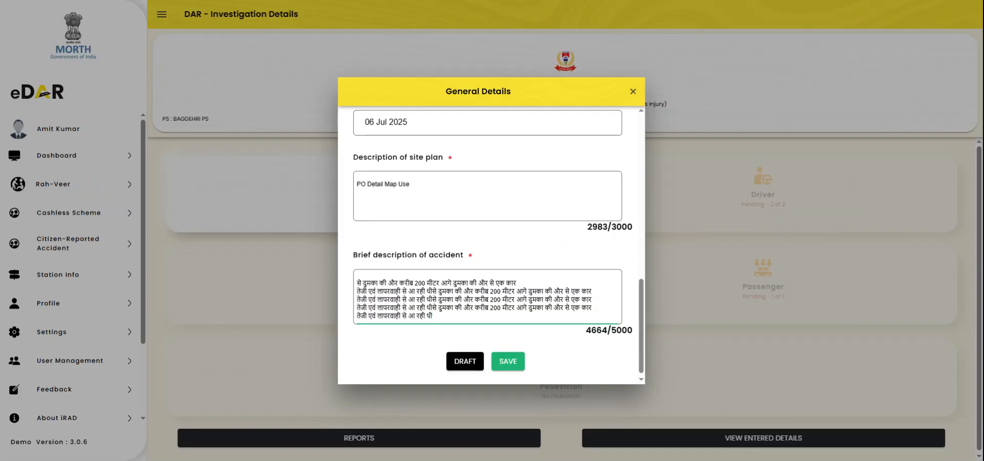
scroll(488, 300, "down", 1)
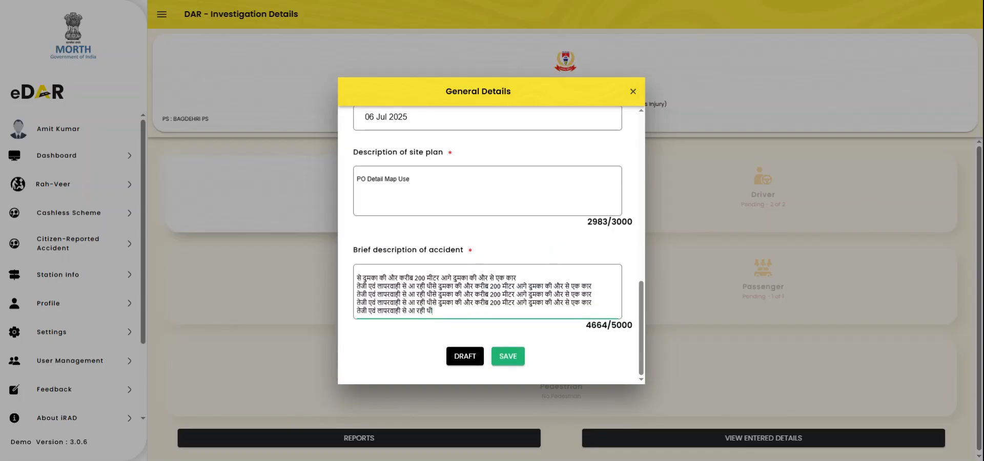
left_click(506, 360)
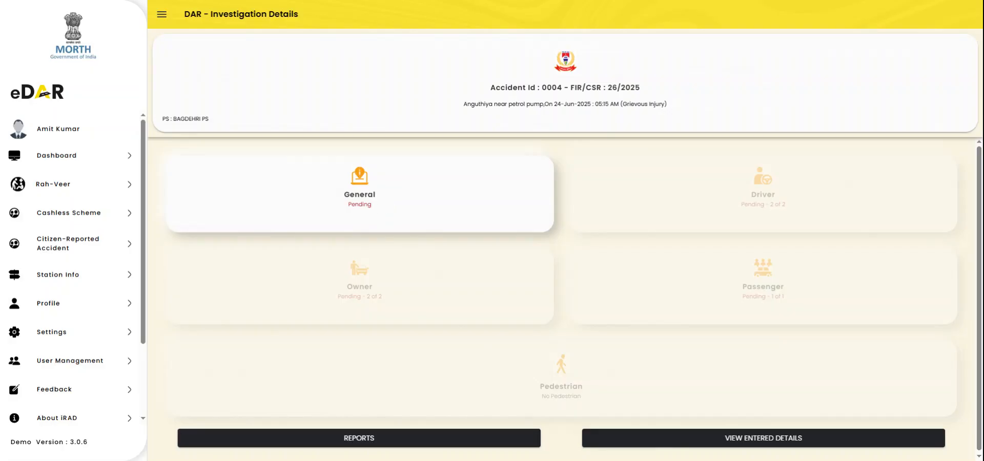
Step: Reopen the DAR investigation details of the case from the completed accidents list and check the status of General
left_click(75, 5)
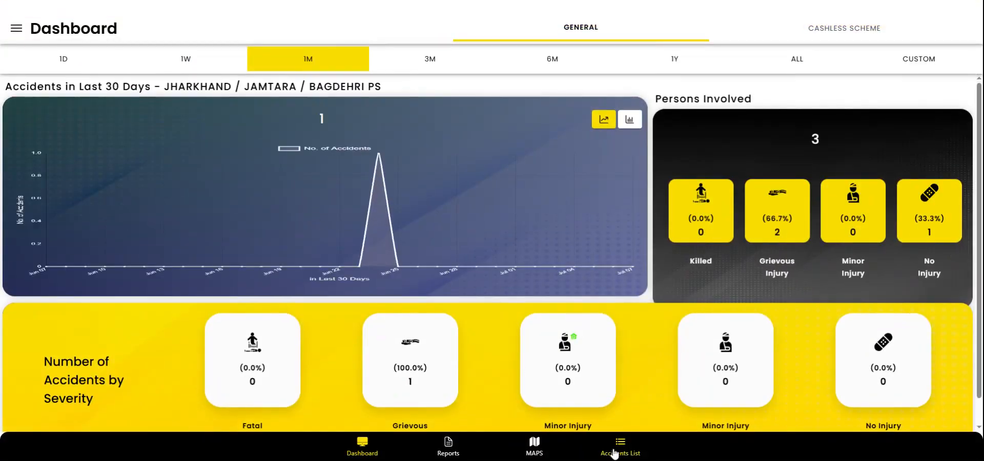
left_click(619, 445)
left_click(238, 77)
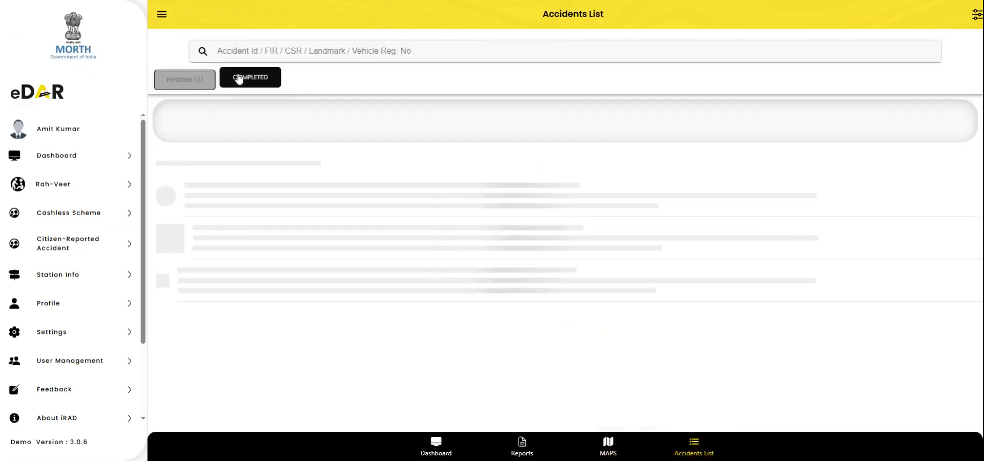
left_click(672, 210)
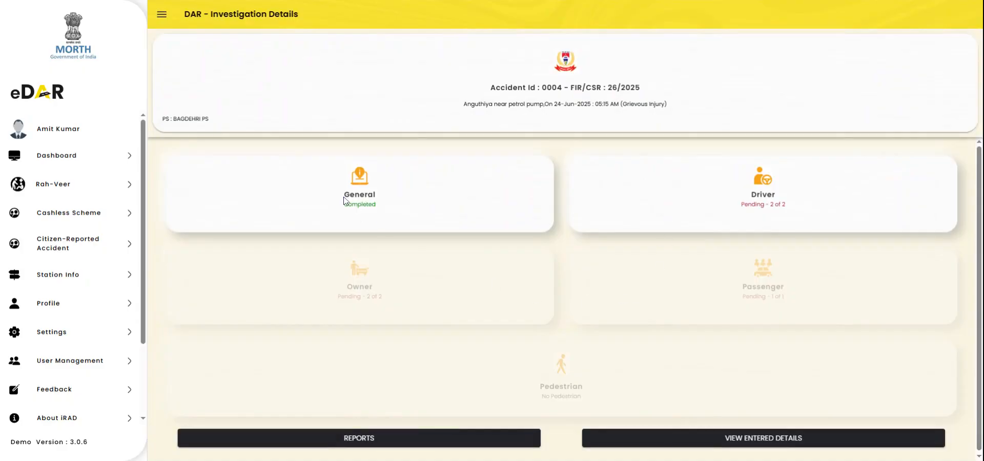
left_click_drag(343, 194, 383, 205)
left_click(409, 207)
Step: Open the Driver form and choose the first listed vehicle number
left_click(761, 190)
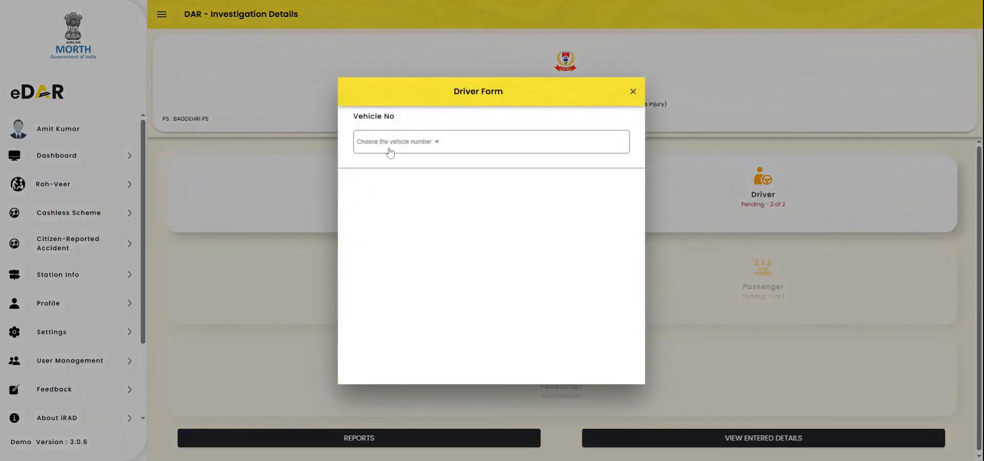
left_click(412, 146)
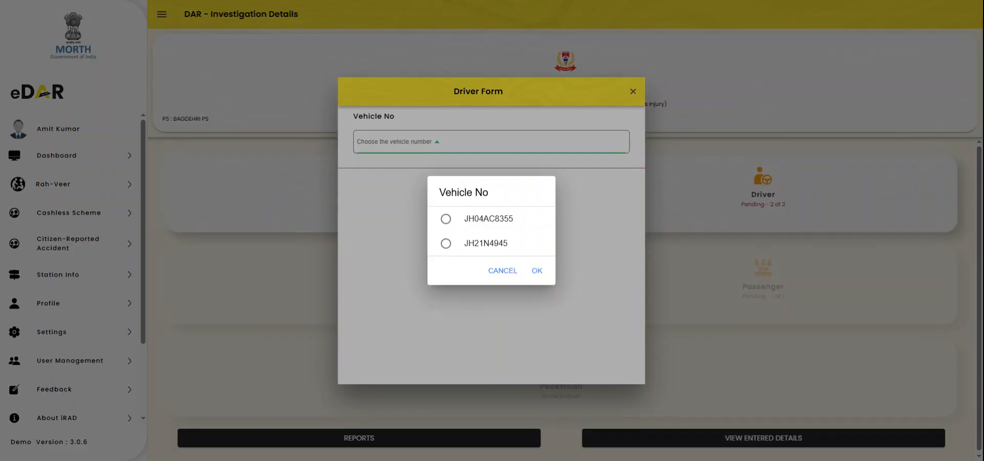
left_click(446, 218)
left_click(537, 271)
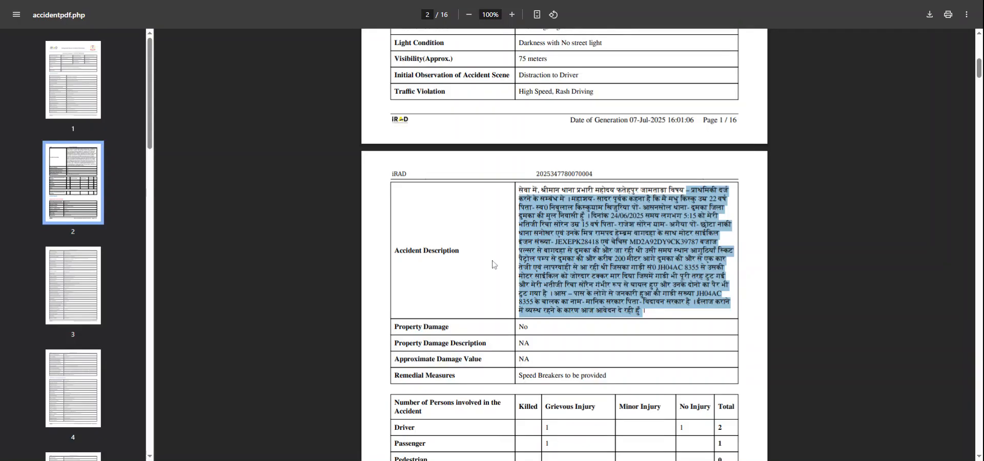
Step: Look through the vehicle, driver and passenger details on pages 2 to 9 of the accident summary report
left_click(494, 261)
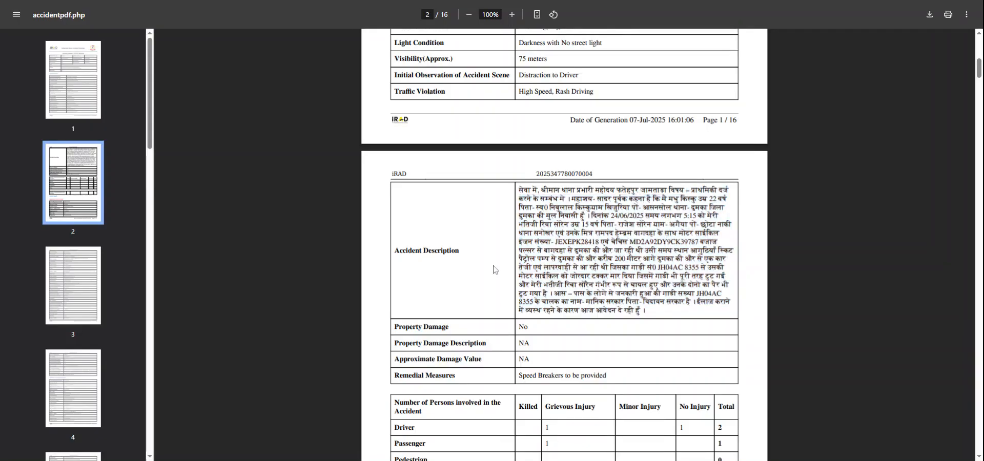
scroll(494, 269, "down", 1)
scroll(495, 269, "down", 20)
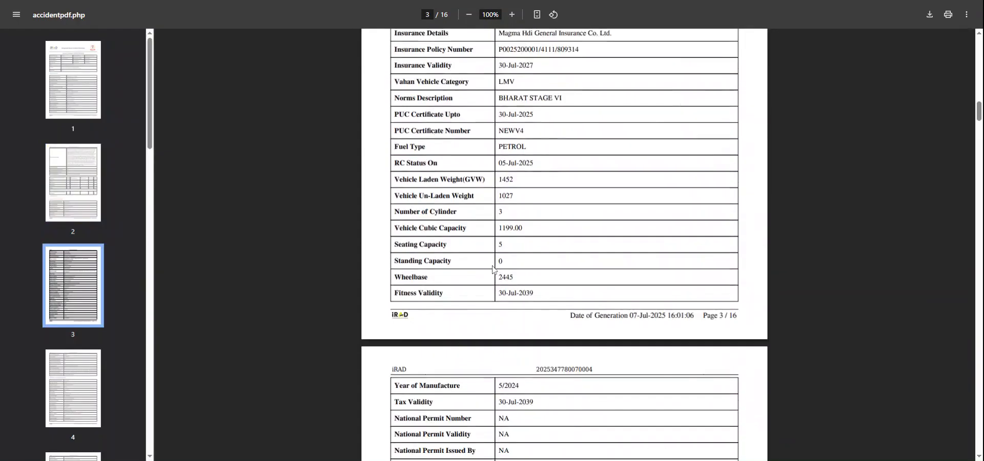
scroll(493, 269, "down", 20)
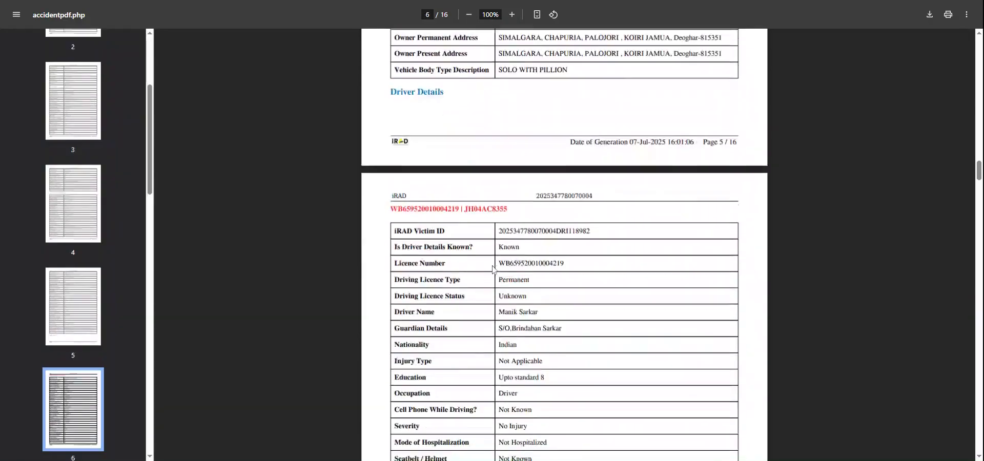
scroll(493, 269, "down", 20)
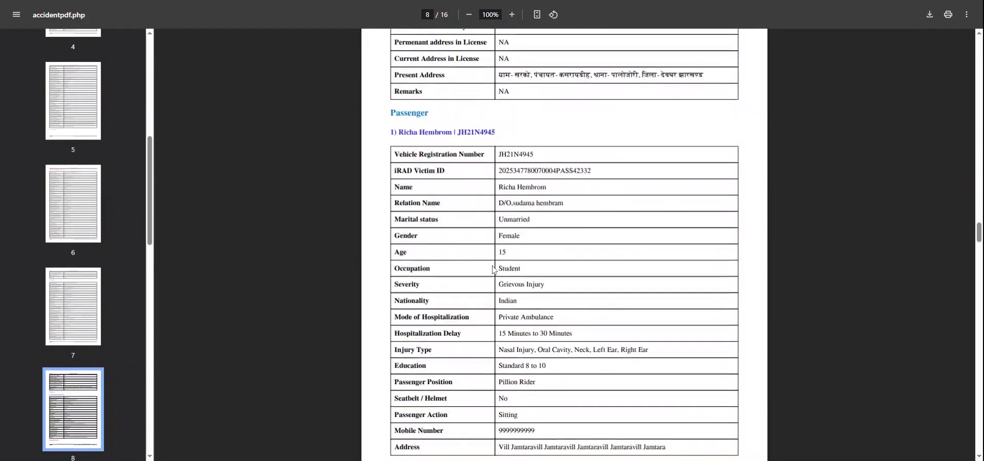
scroll(494, 269, "up", 5)
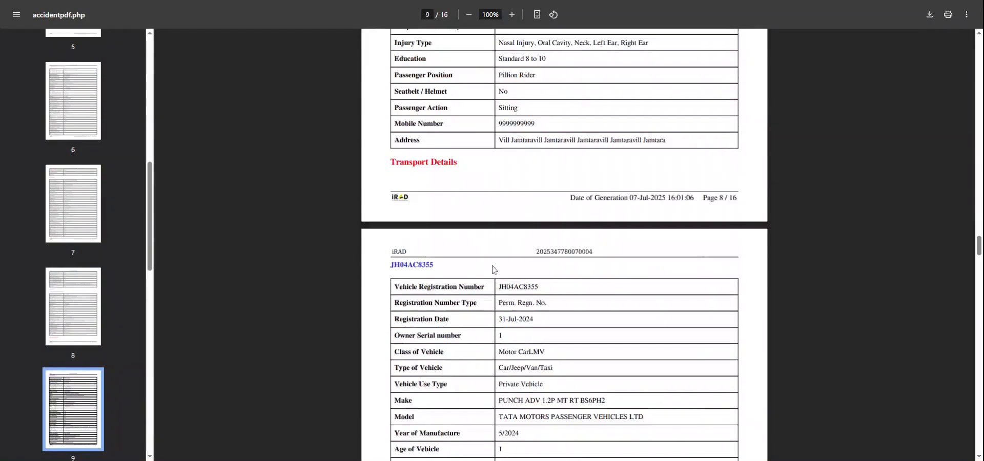
scroll(493, 269, "up", 6)
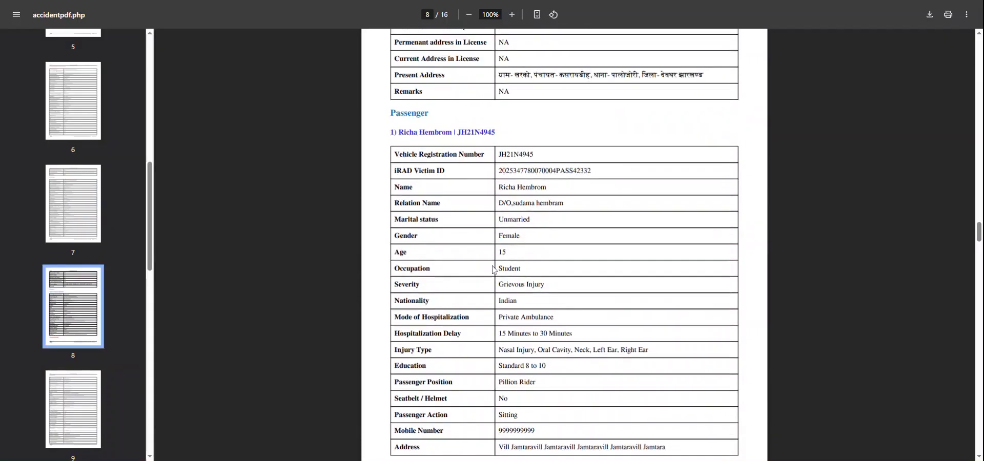
Step: Examine the Transport Details of the car, including vehicle type, inspection, damage and safety equipment, on pages 9 to 12 of the report
scroll(494, 269, "down", 9)
left_click_drag(498, 133, 553, 214)
scroll(520, 215, "down", 3)
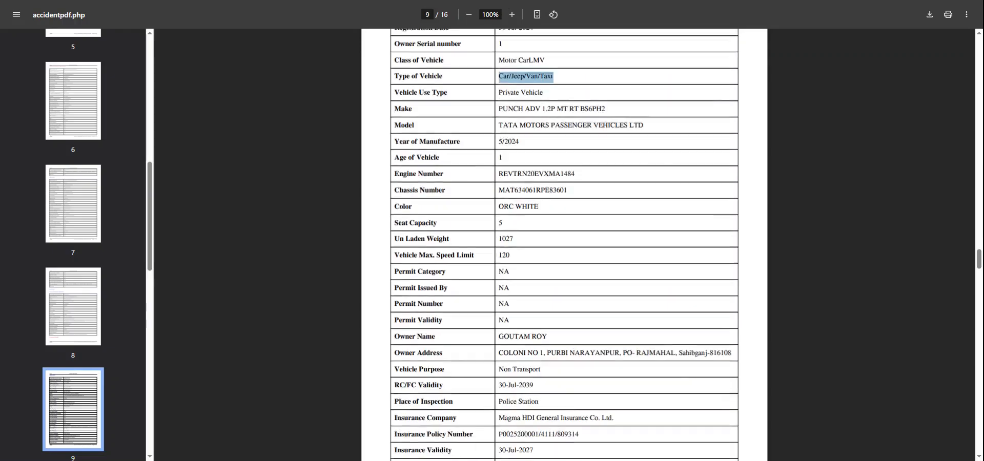
scroll(519, 311, "down", 6)
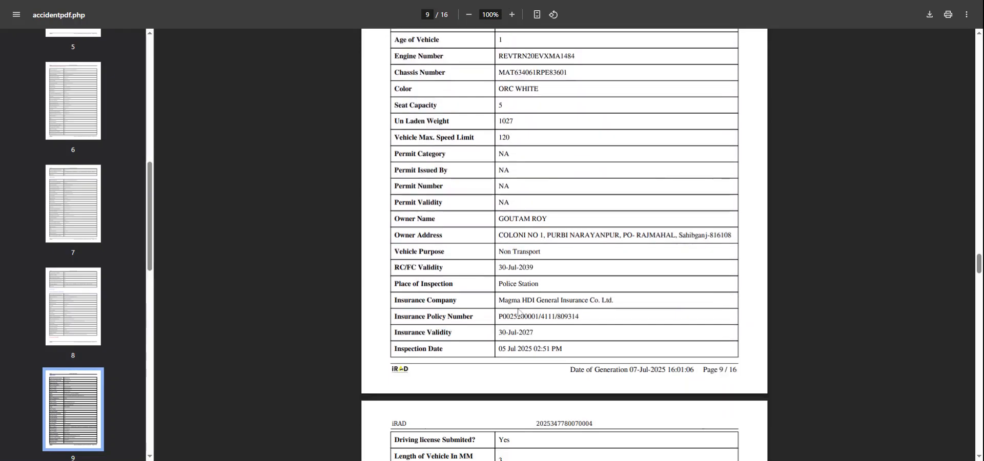
scroll(519, 312, "down", 7)
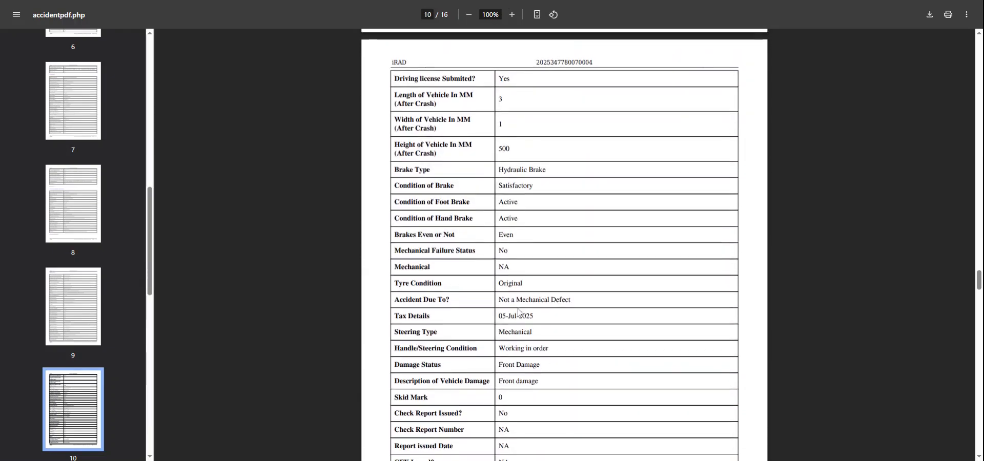
scroll(519, 312, "down", 1)
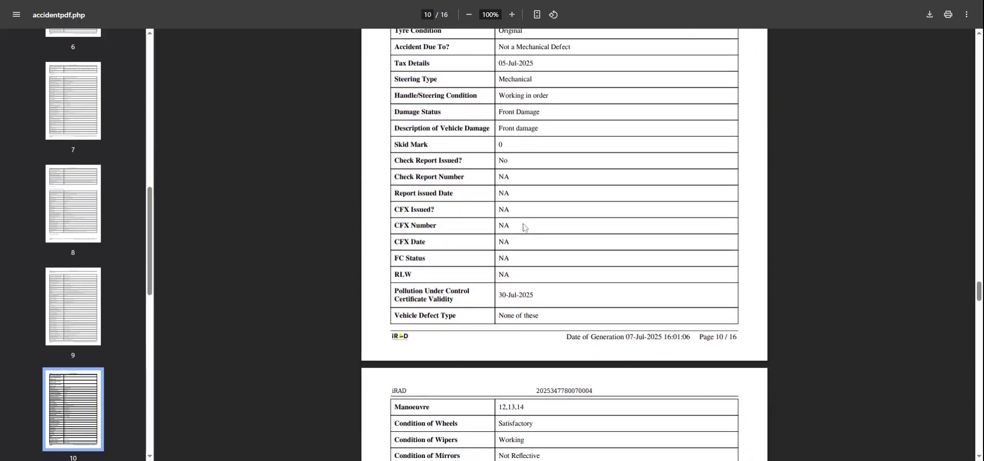
scroll(519, 312, "down", 8)
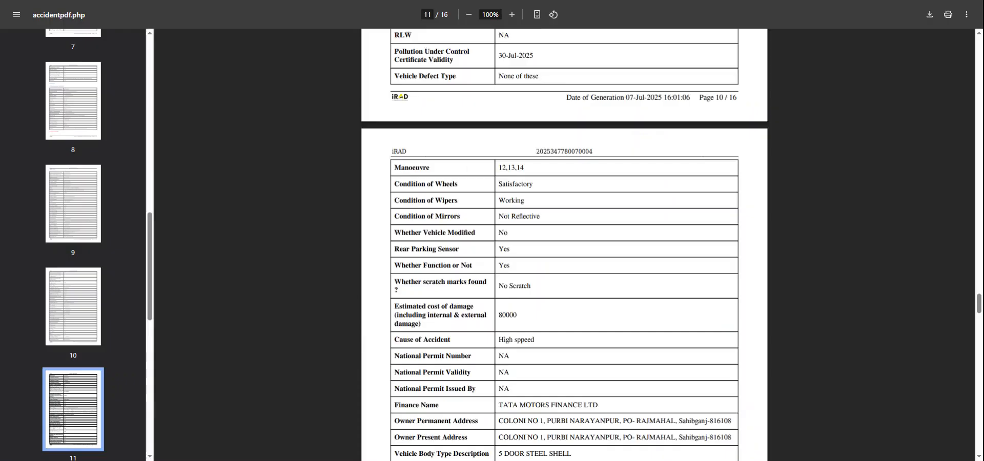
scroll(531, 308, "down", 10)
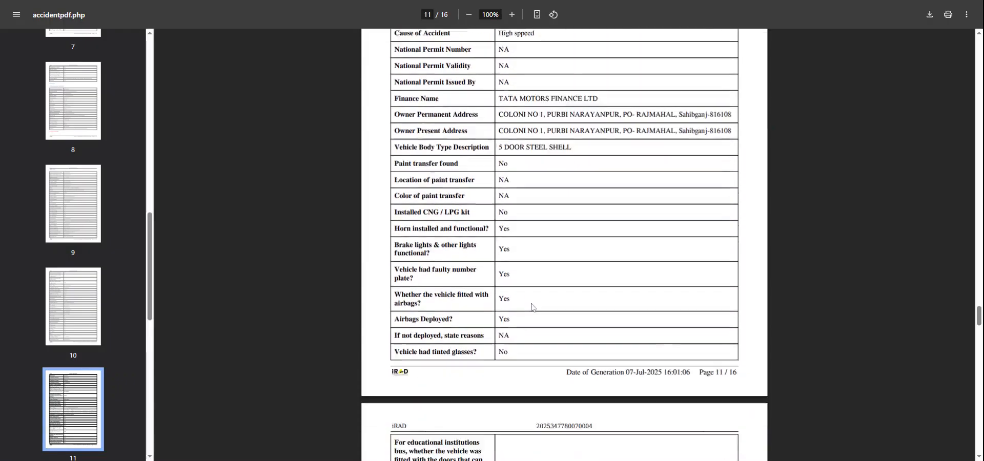
scroll(532, 307, "down", 5)
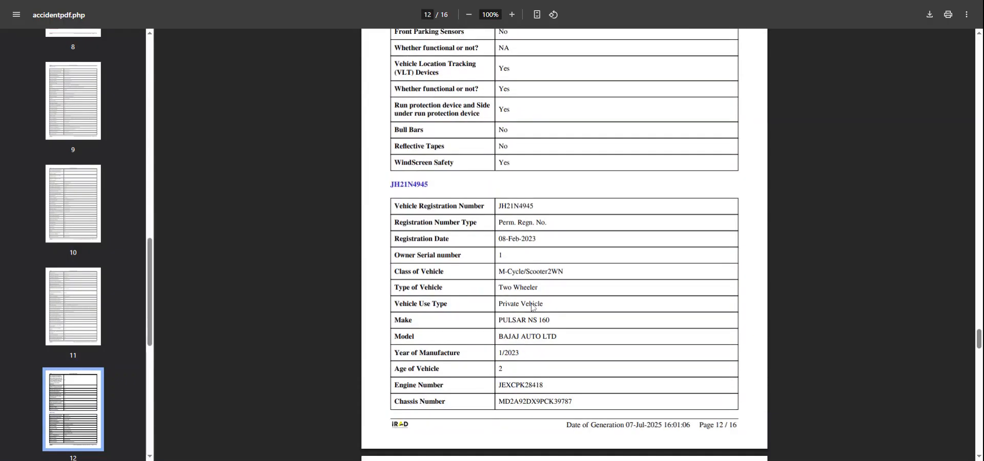
scroll(531, 307, "up", 2)
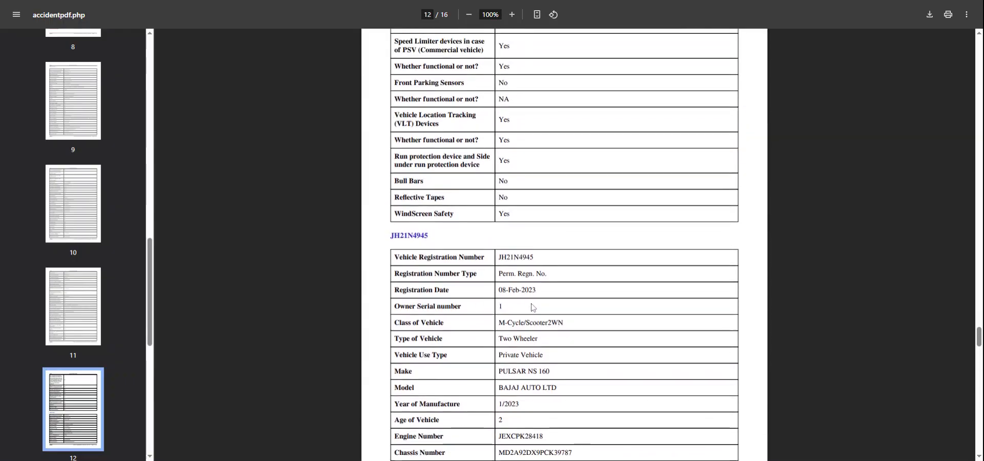
scroll(532, 307, "up", 11)
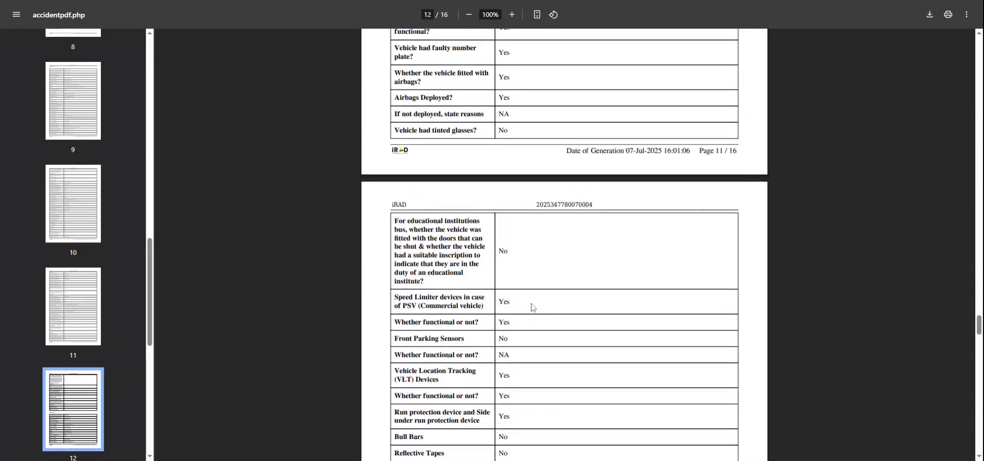
scroll(532, 307, "up", 15)
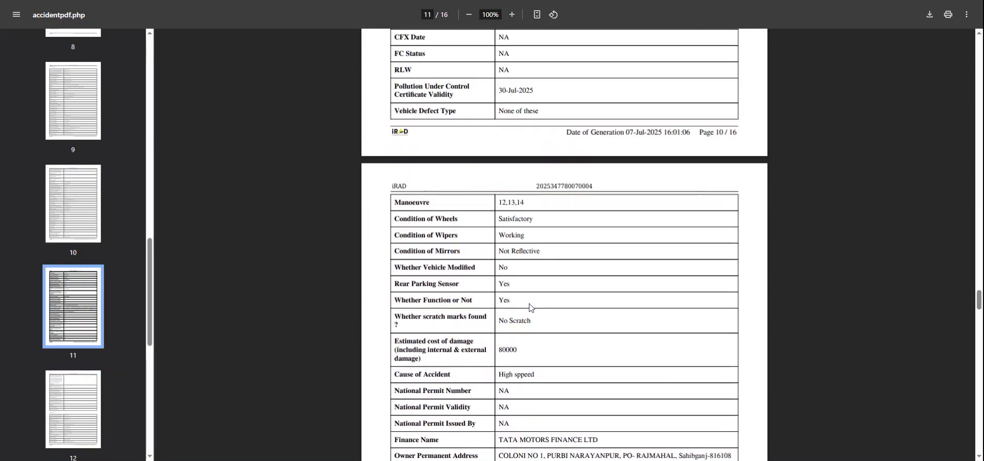
Step: Return to the Driver Form in eDAR and set the findings based on scientific report to Yes
left_click(500, 0)
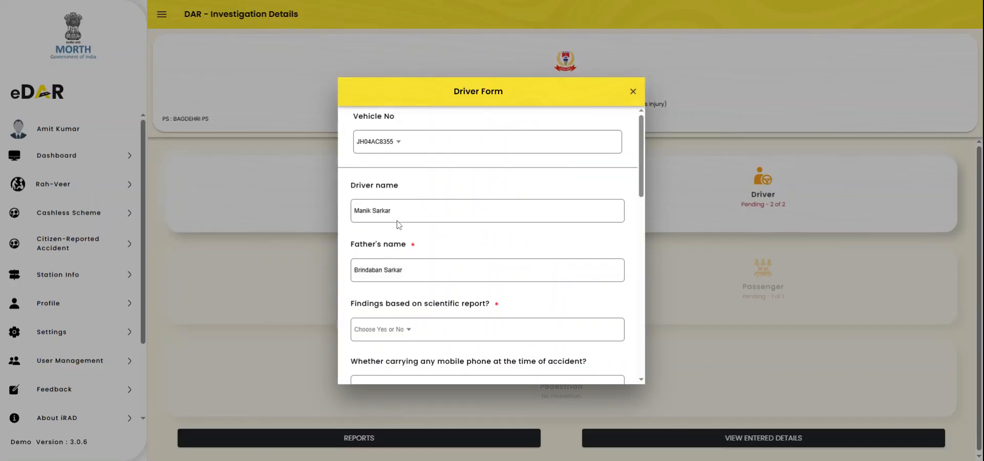
scroll(398, 224, "down", 1)
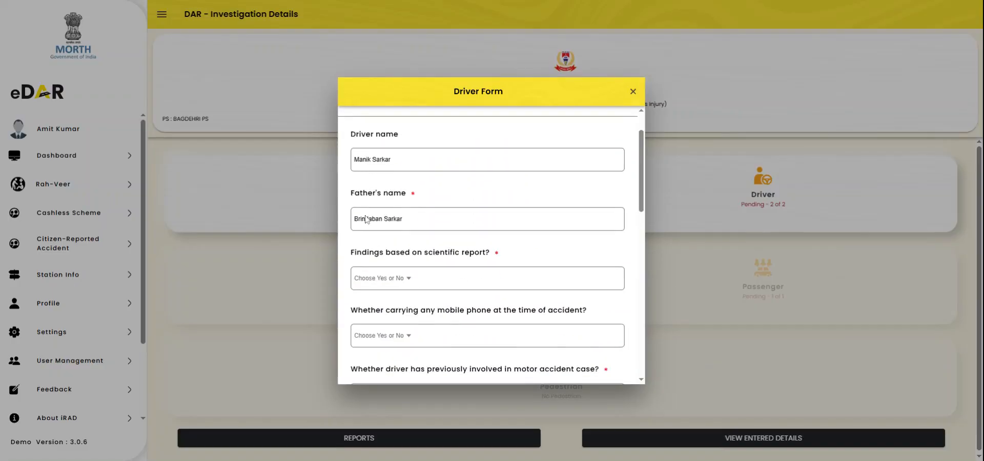
scroll(400, 230, "down", 1)
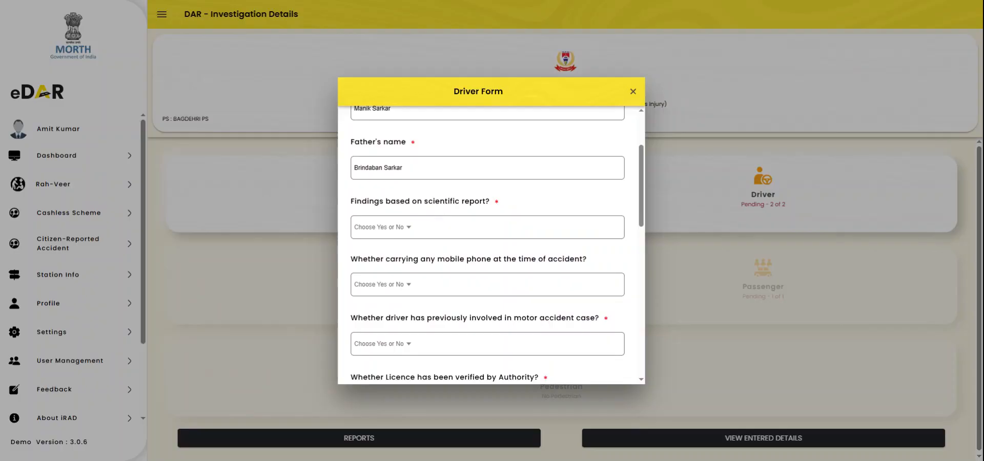
left_click(404, 232)
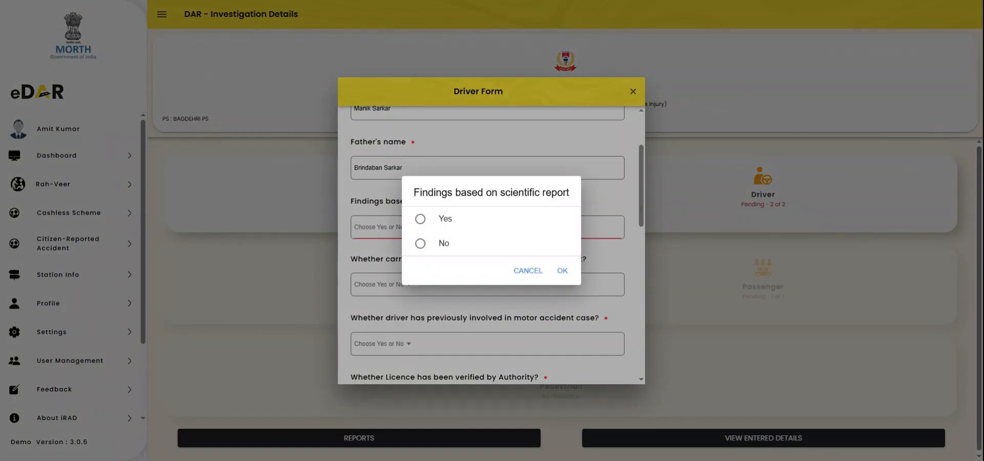
left_click(420, 219)
left_click(561, 271)
Step: Set whether the driver was carrying any mobile phone at the time of accident to Yes
scroll(369, 279, "down", 2)
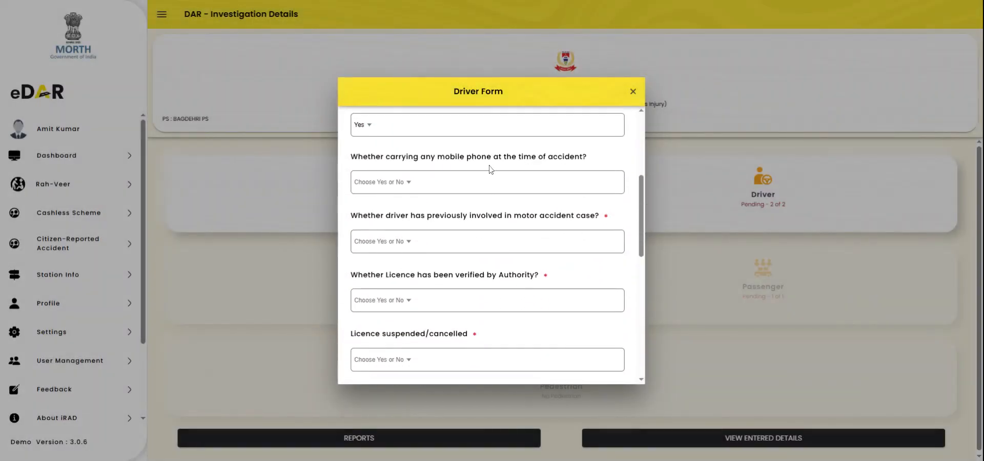
left_click(402, 186)
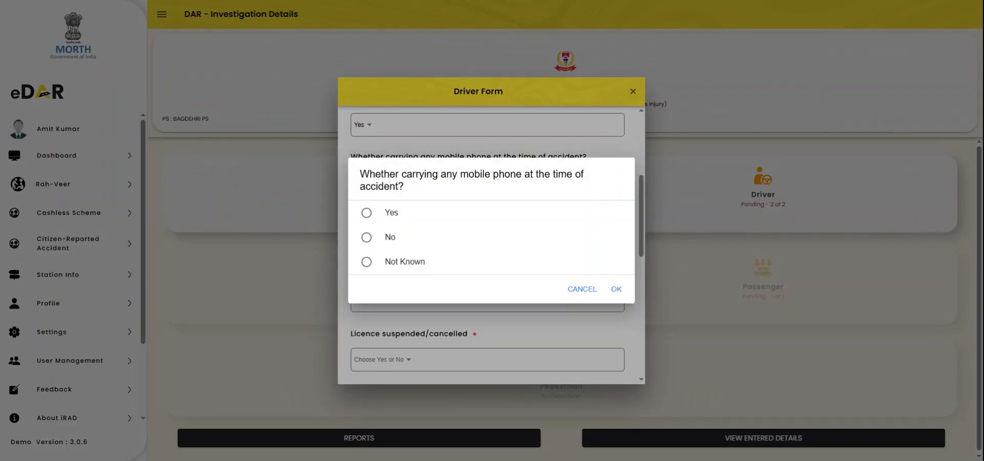
left_click(366, 213)
left_click(616, 289)
Step: Switch to the accident summary report and examine the first driver's details on pages 6 and 7
left_click(429, 247)
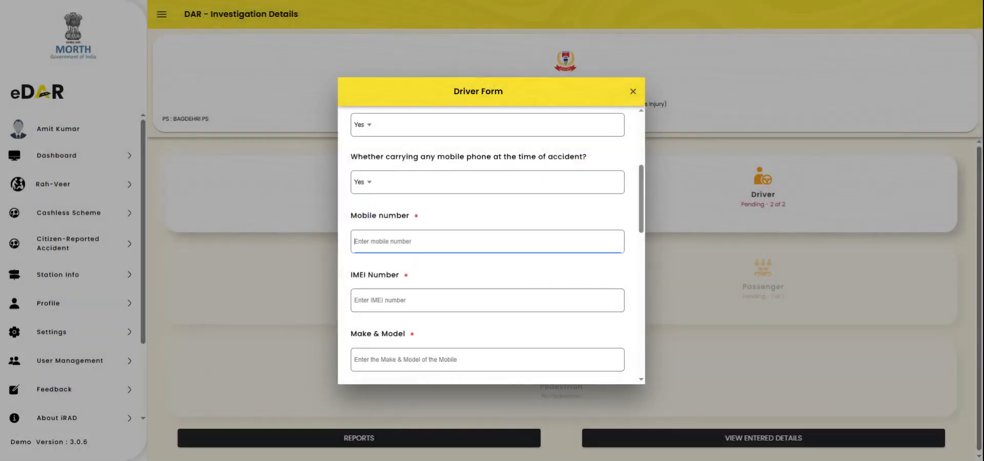
scroll(431, 250, "down", 1)
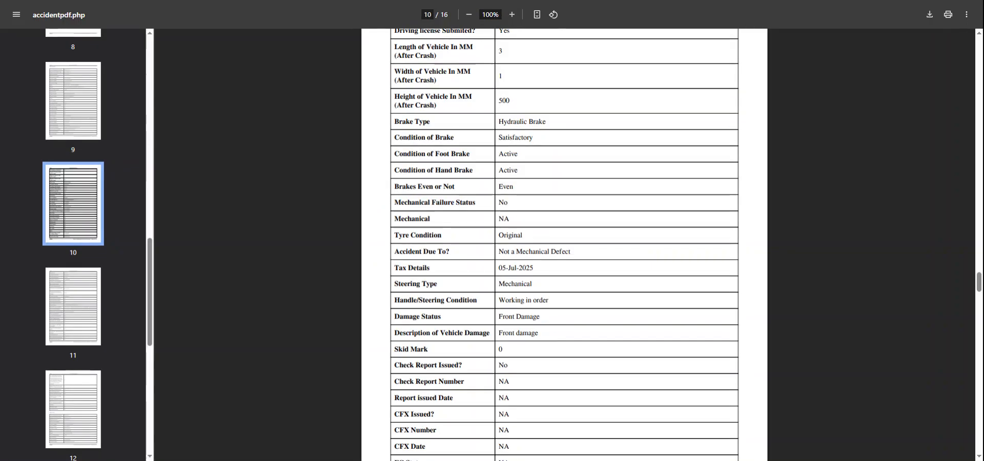
scroll(494, 279, "up", 15)
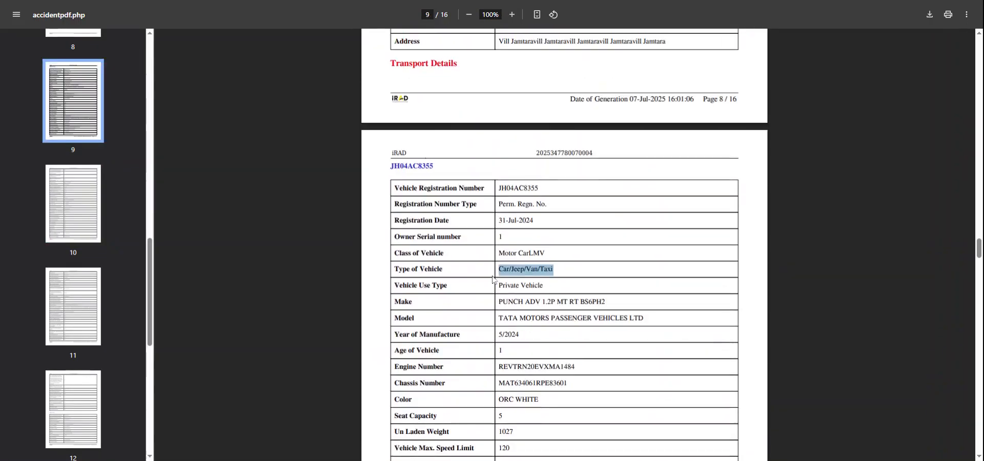
scroll(493, 279, "up", 10)
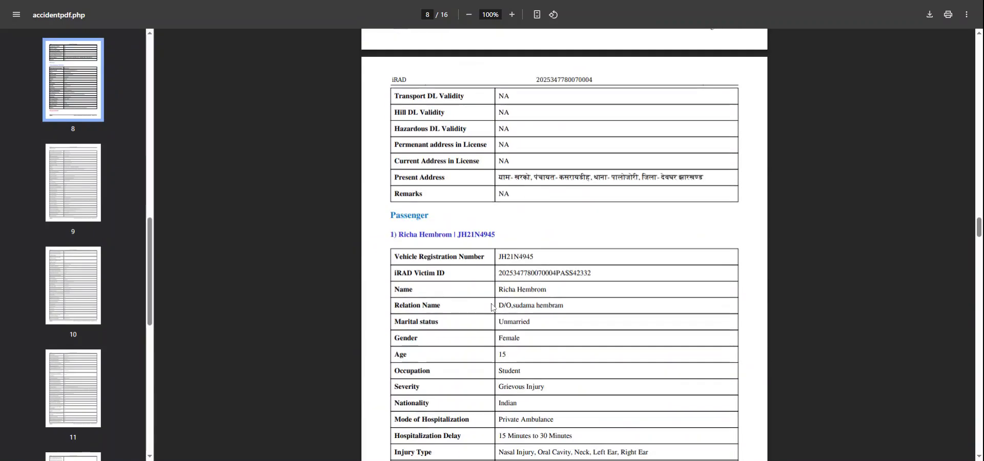
scroll(491, 306, "up", 10)
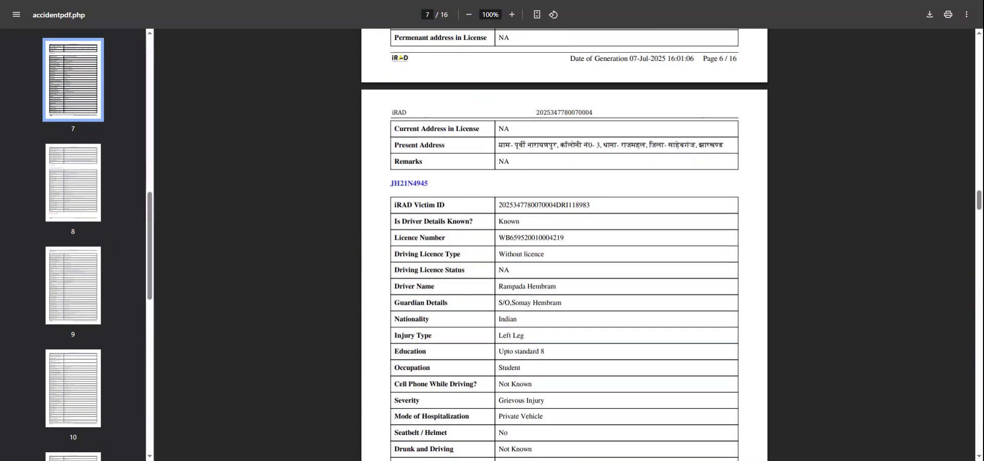
scroll(564, 244, "up", 10)
scroll(490, 249, "up", 2)
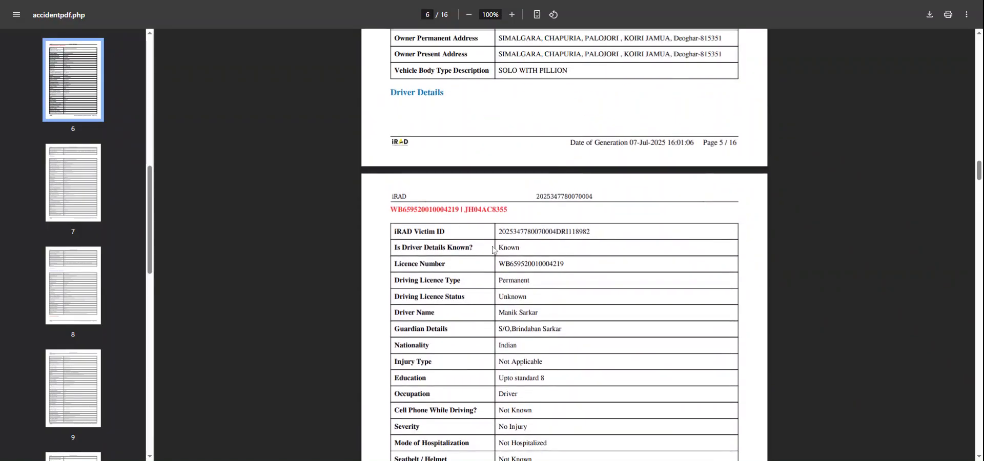
scroll(490, 248, "down", 2)
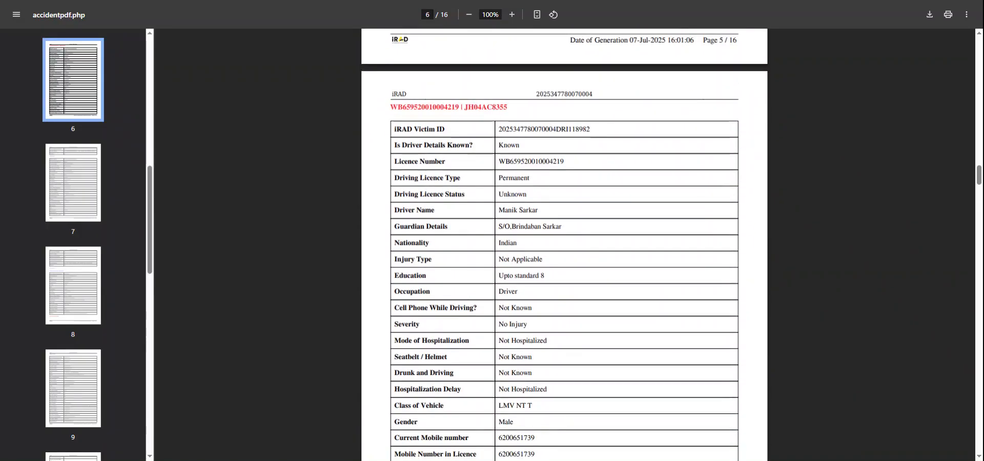
left_click_drag(498, 211, 562, 226)
scroll(564, 243, "down", 1)
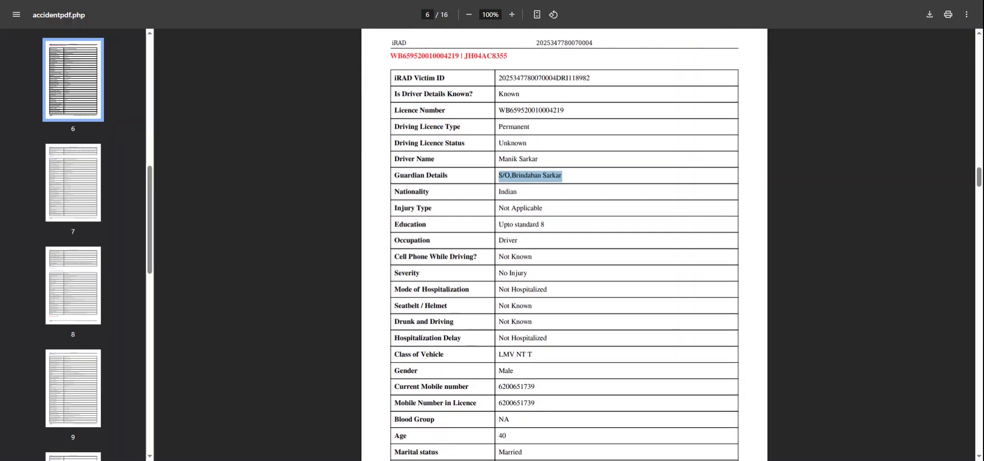
left_click_drag(499, 191, 517, 191)
scroll(517, 193, "down", 3)
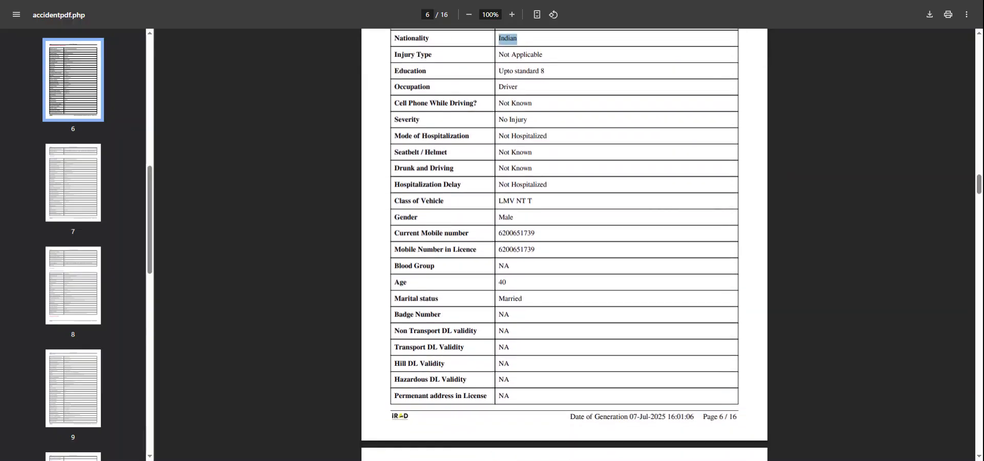
scroll(563, 245, "down", 4)
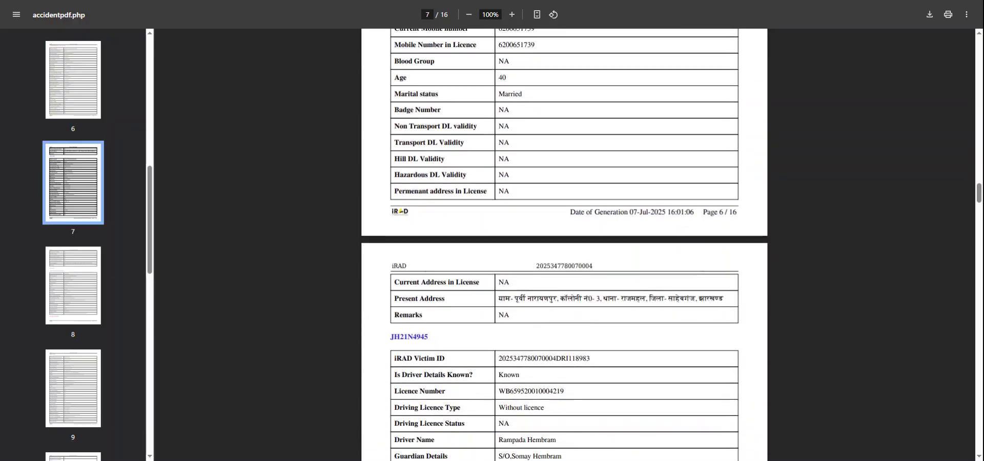
scroll(563, 244, "down", 1)
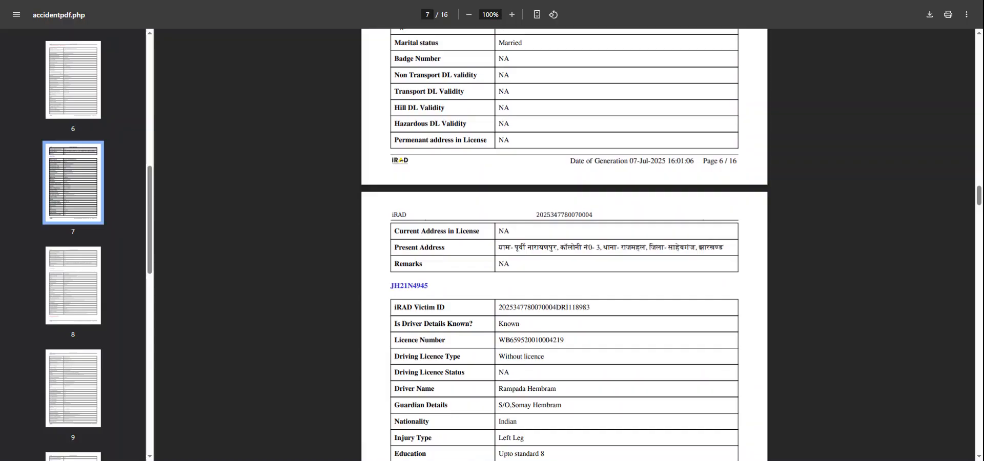
Step: Copy the first driver's current mobile number from the report into the Mobile number field of the Driver Form in eDAR
scroll(564, 245, "up", 3)
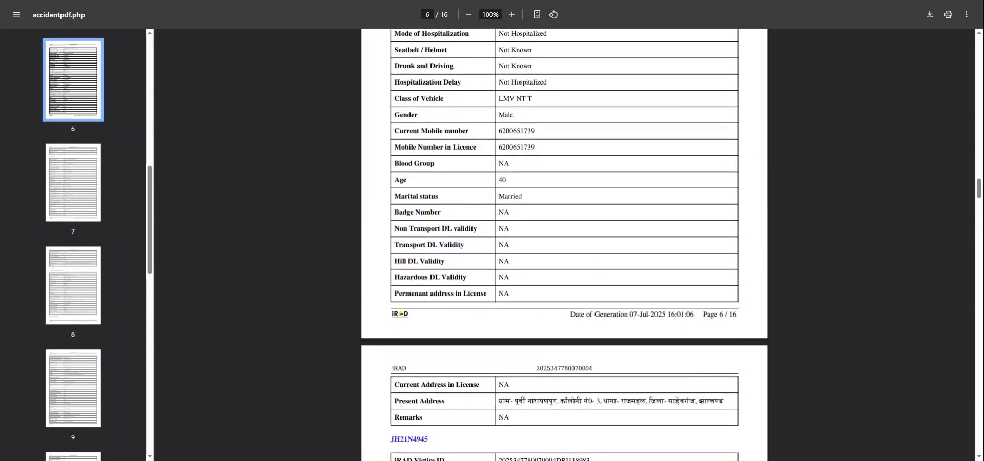
left_click_drag(498, 130, 534, 131)
key("ctrl+c")
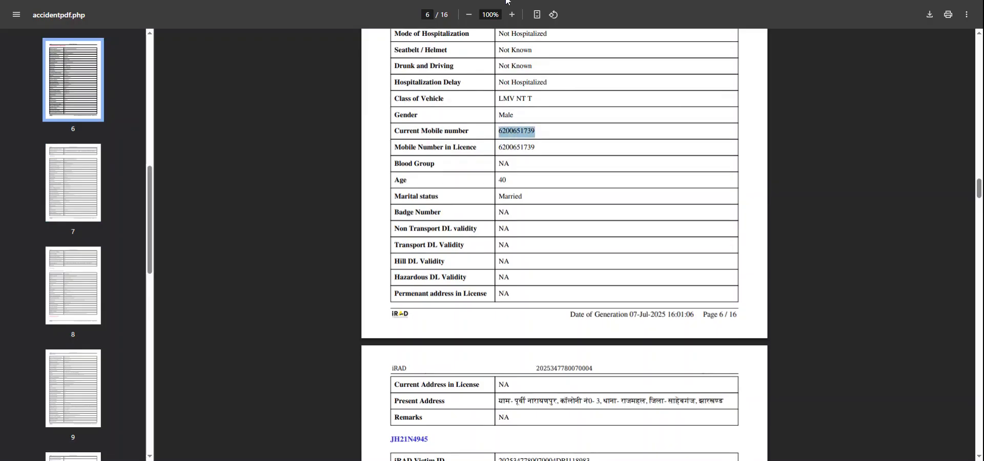
key("alt+Tab")
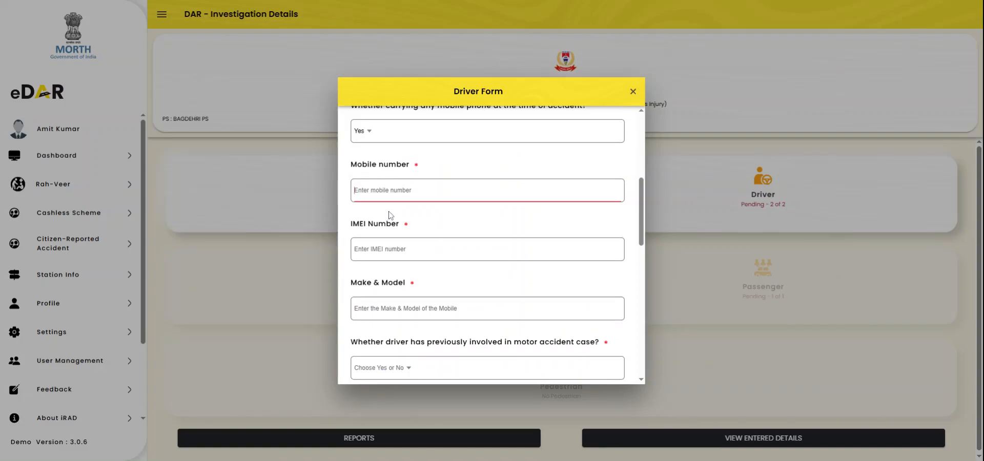
key("ctrl+v")
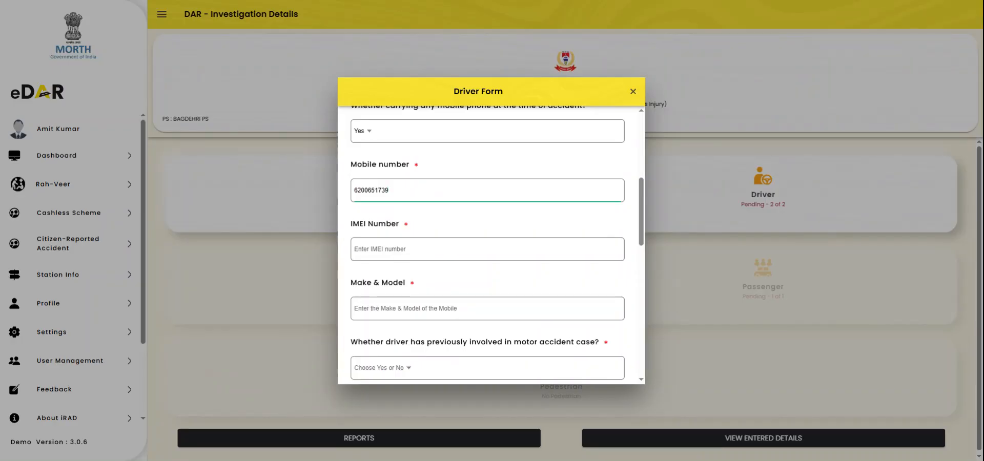
Step: Paste the IMEI number of the driver's phone into the Driver Form
left_click(488, 248)
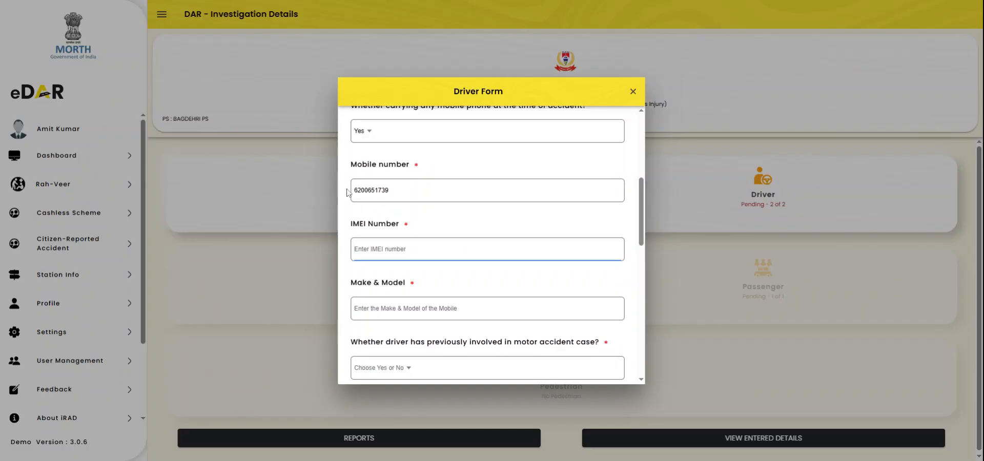
left_click_drag(351, 224, 399, 224)
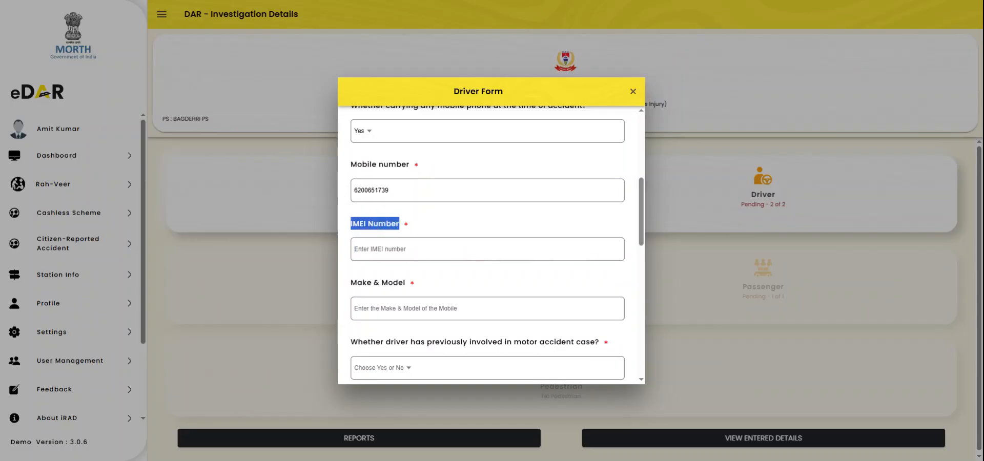
left_click(335, 1)
left_click(382, 248)
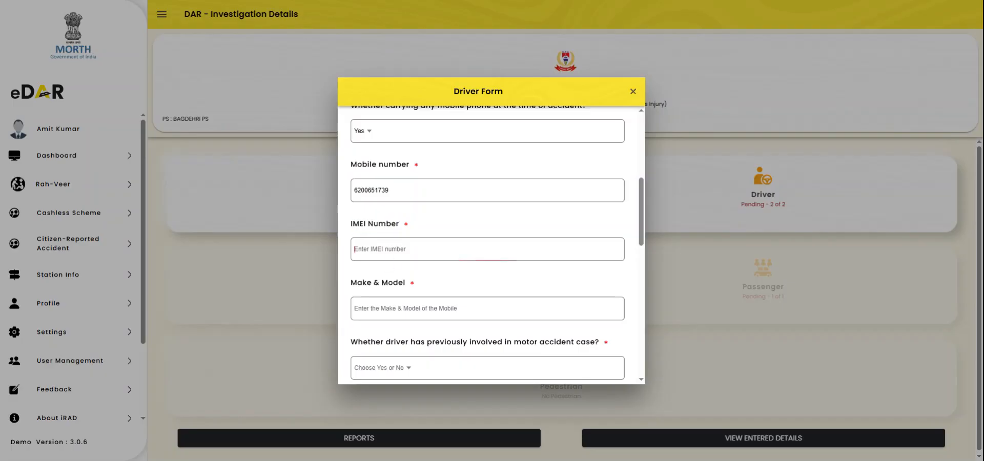
key("ctrl+v")
Step: Enter Oppo Reno 7 as the make and model of the driver's mobile phone
scroll(491, 246, "down", 1)
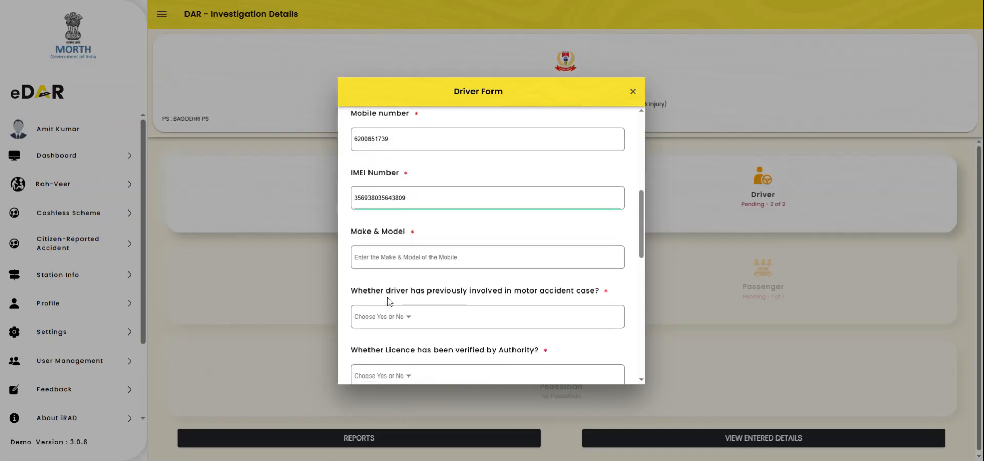
left_click(486, 257)
scroll(487, 258, "down", 1)
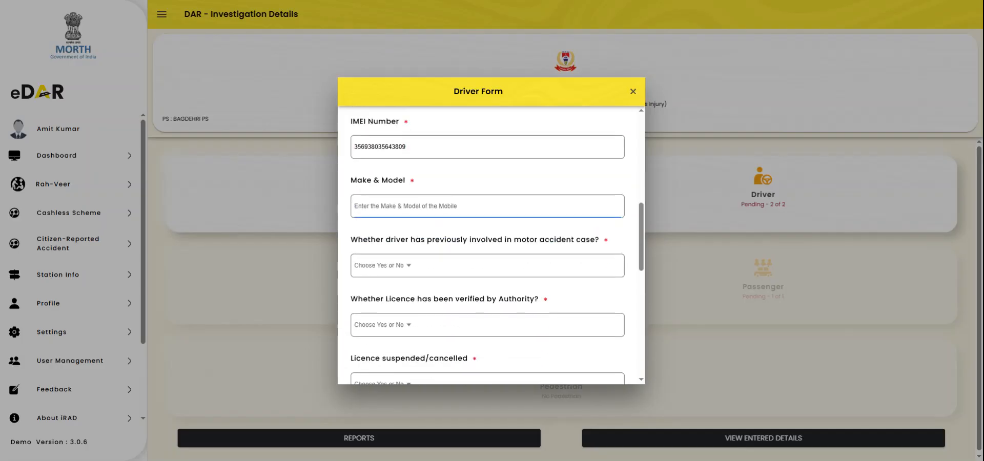
type("O")
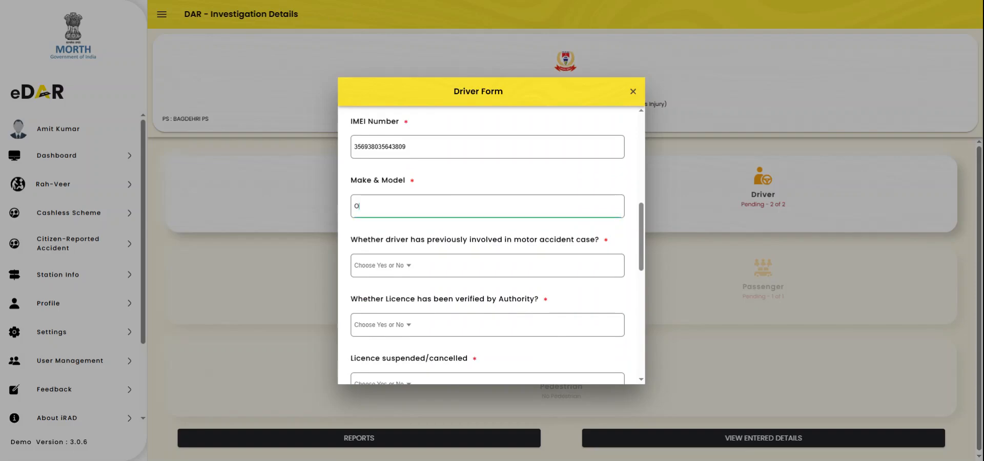
type("ppo Reno &")
key("BackSpace")
type("7")
Step: Set whether the driver was previously involved in a motor accident case to No
scroll(377, 265, "down", 1)
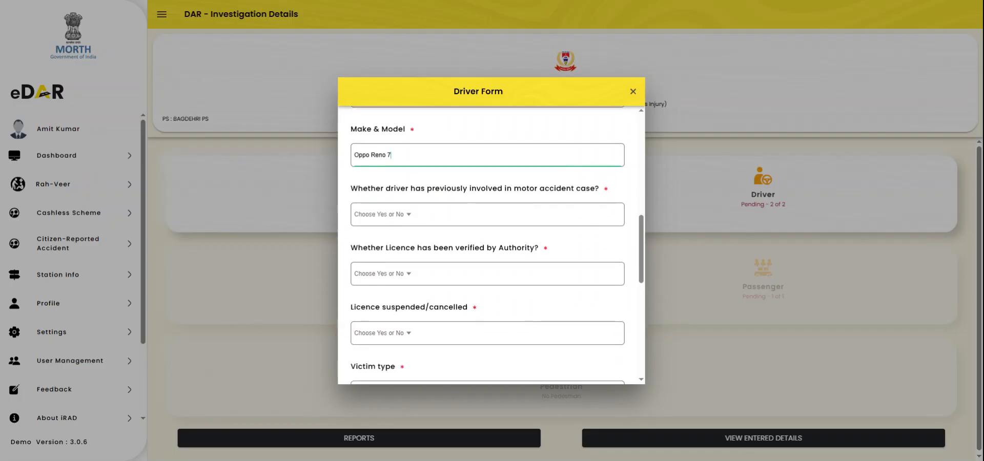
left_click(405, 220)
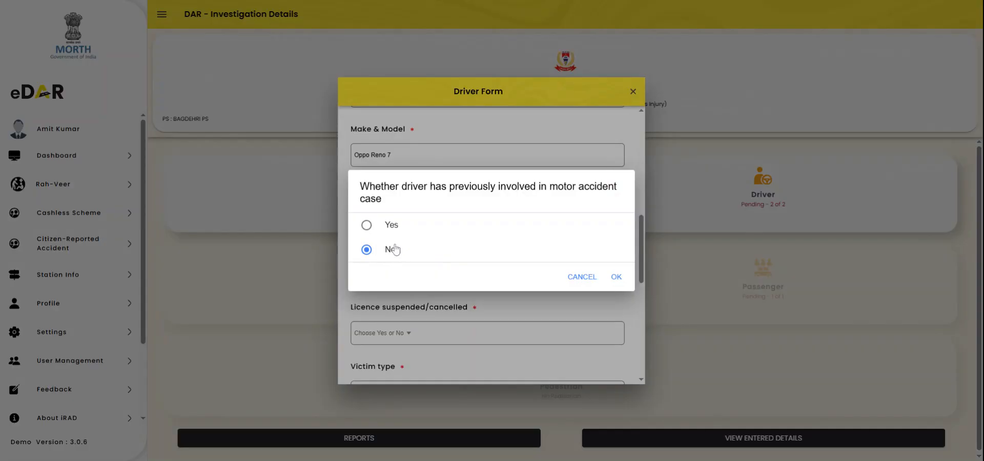
left_click(612, 278)
Step: Set whether the licence has been verified by the authority to Yes, with Found Ok as the verification outcome
scroll(471, 262, "down", 2)
scroll(421, 247, "down", 1)
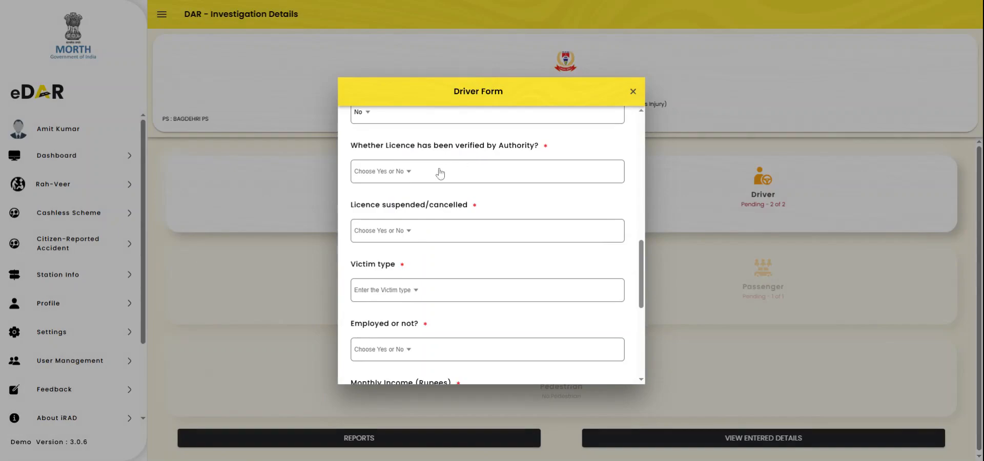
left_click(410, 176)
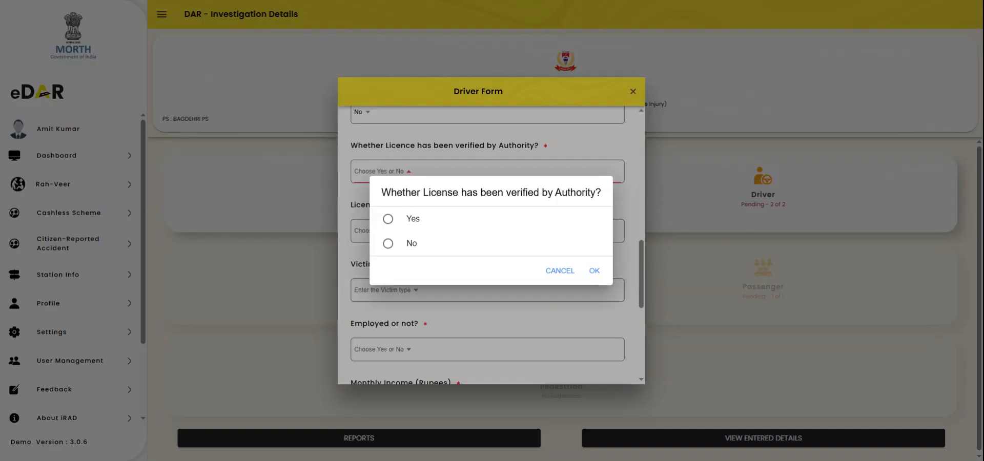
left_click(388, 220)
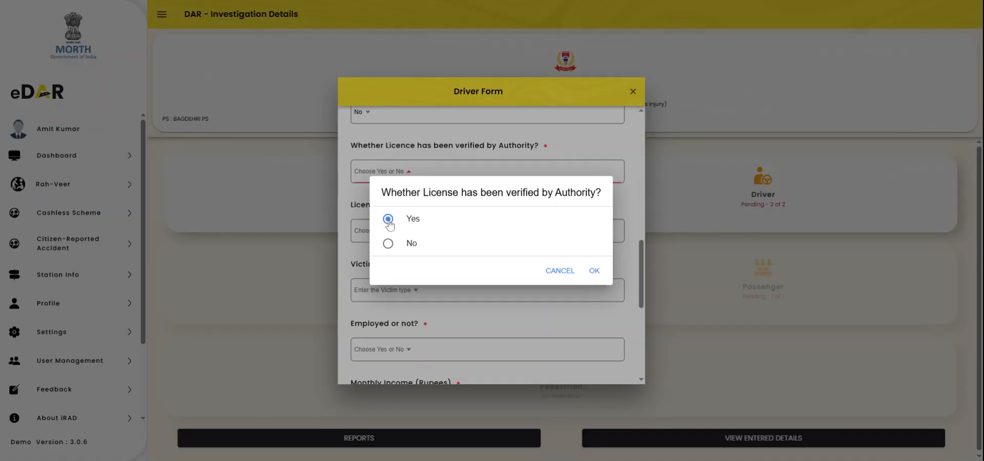
left_click(594, 271)
scroll(389, 225, "down", 2)
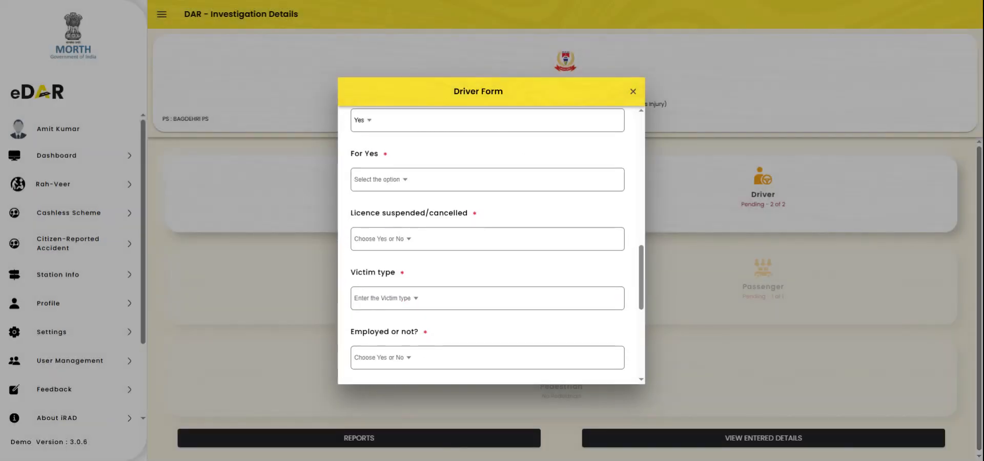
left_click(384, 185)
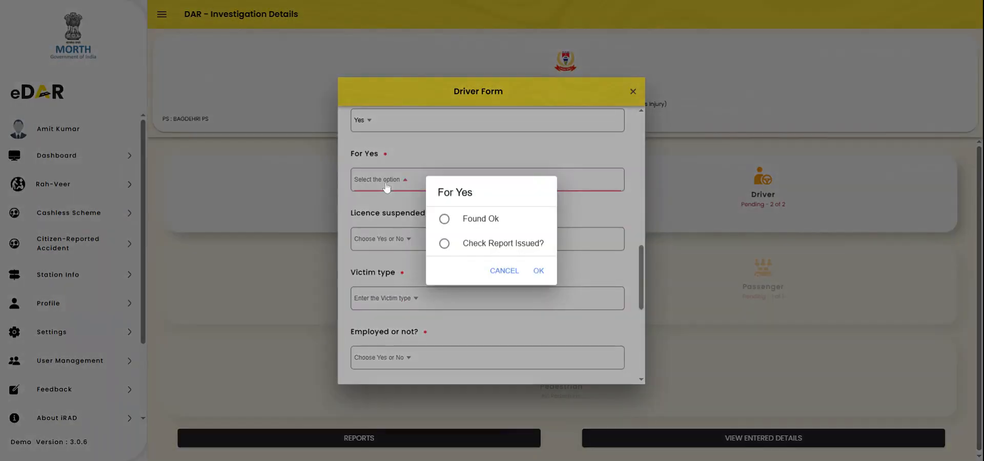
left_click(444, 219)
left_click(538, 272)
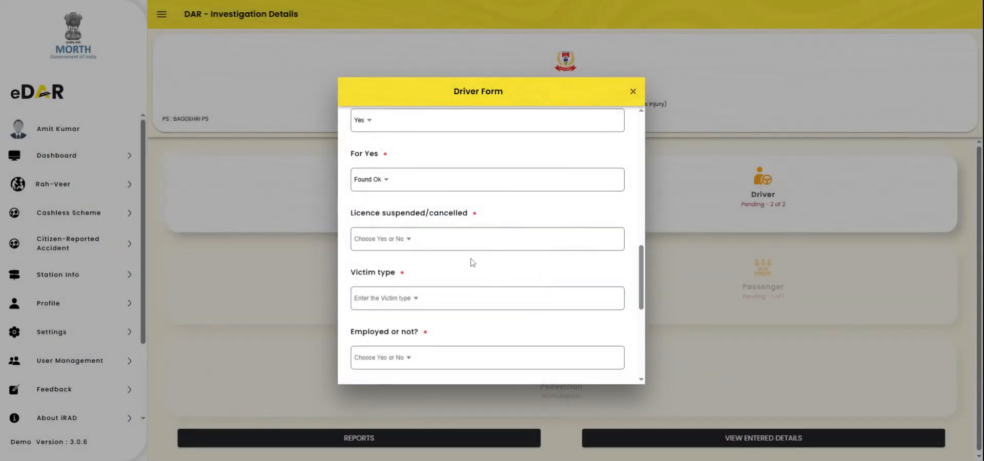
Step: Set the driver's licence suspended/cancelled status to No
scroll(413, 252, "down", 1)
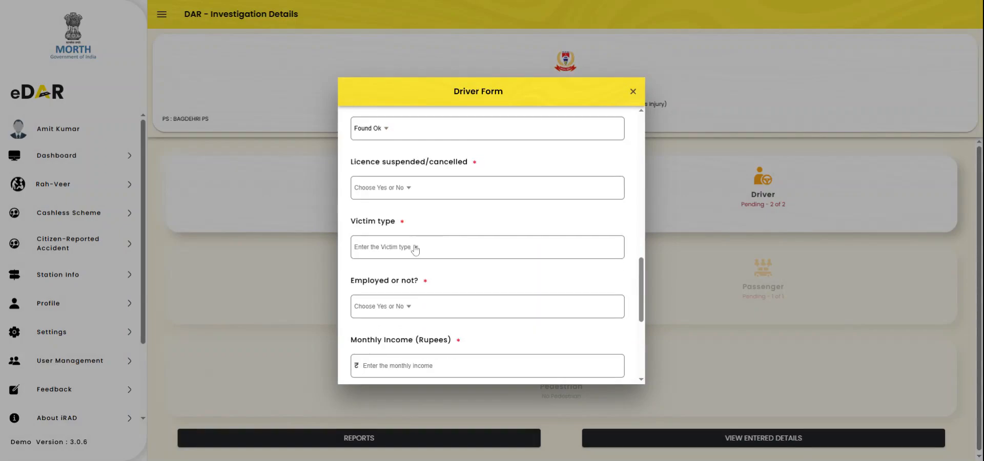
left_click(409, 191)
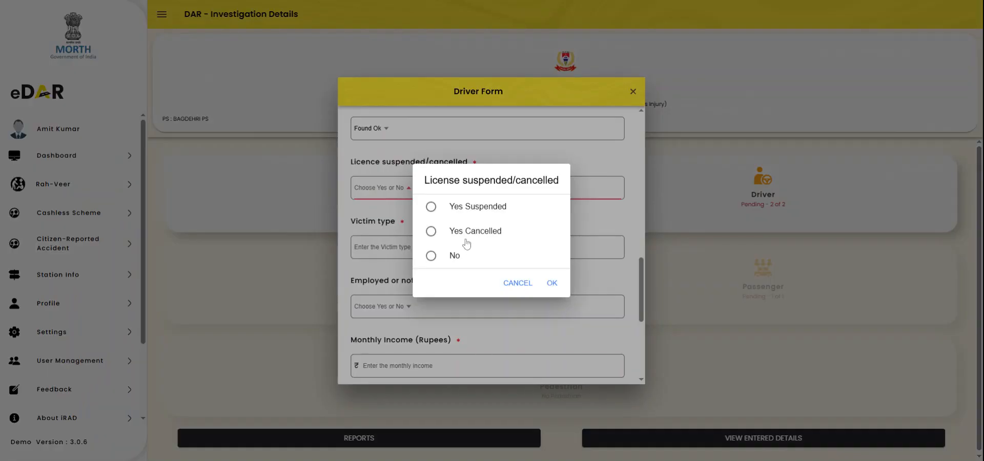
left_click(455, 257)
left_click(550, 284)
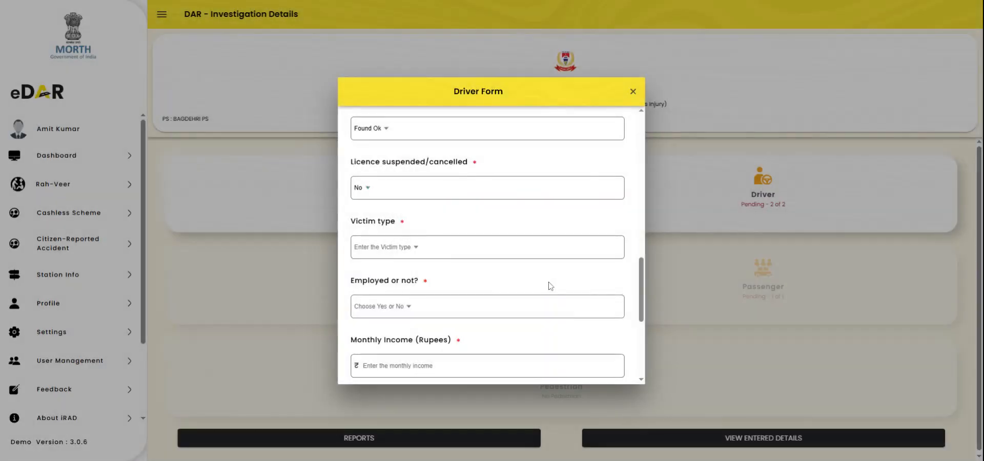
Step: Set the driver's victim type to In other Vehicle
scroll(459, 277, "down", 1)
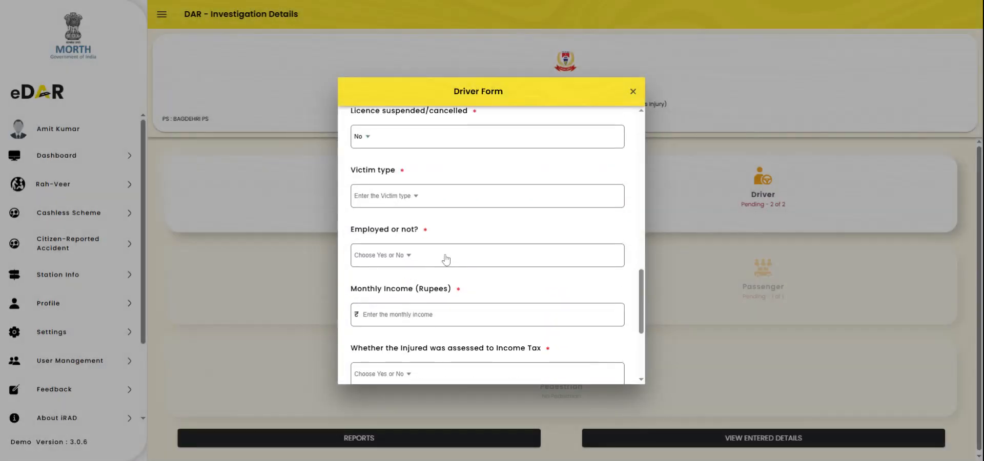
left_click(404, 200)
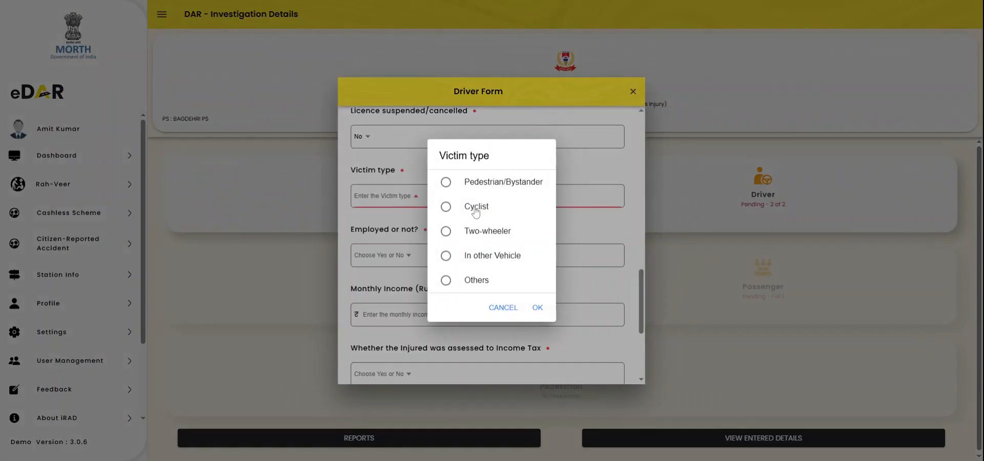
left_click(479, 259)
left_click(536, 308)
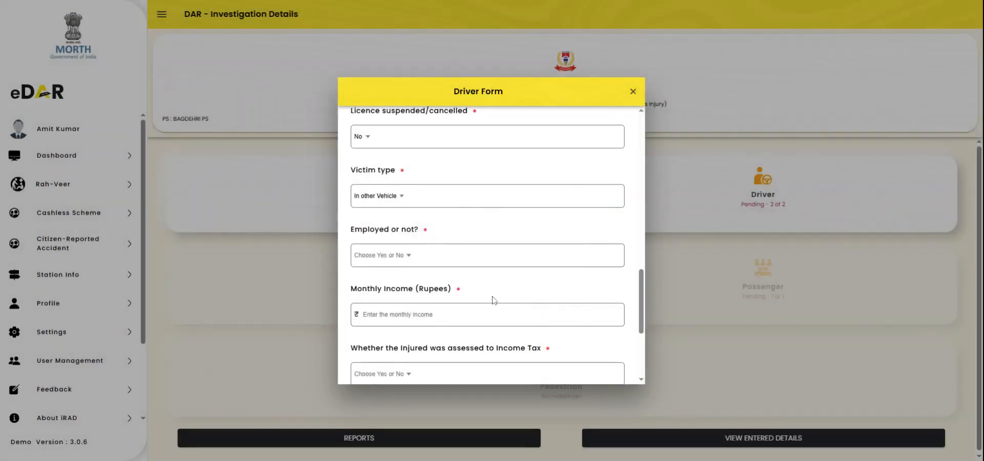
Step: Review the victim type options for the driver, keeping In other Vehicle selected
left_click(394, 201)
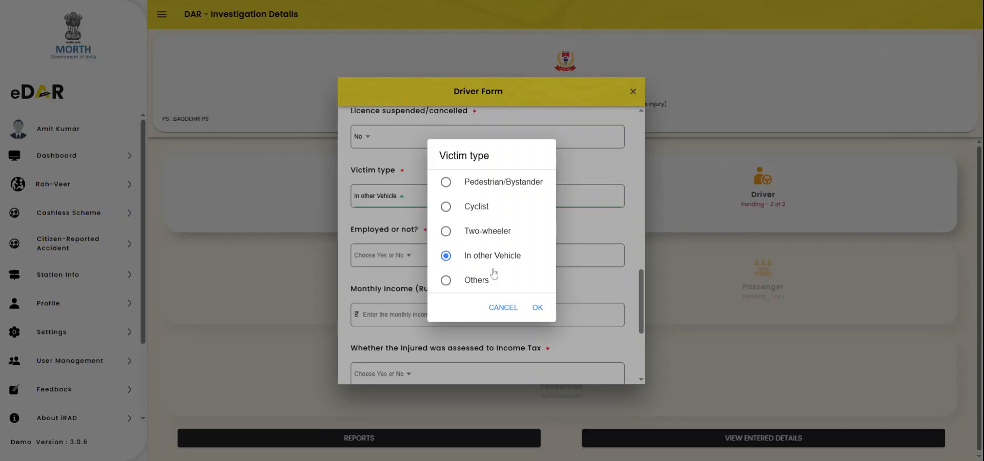
left_click(536, 308)
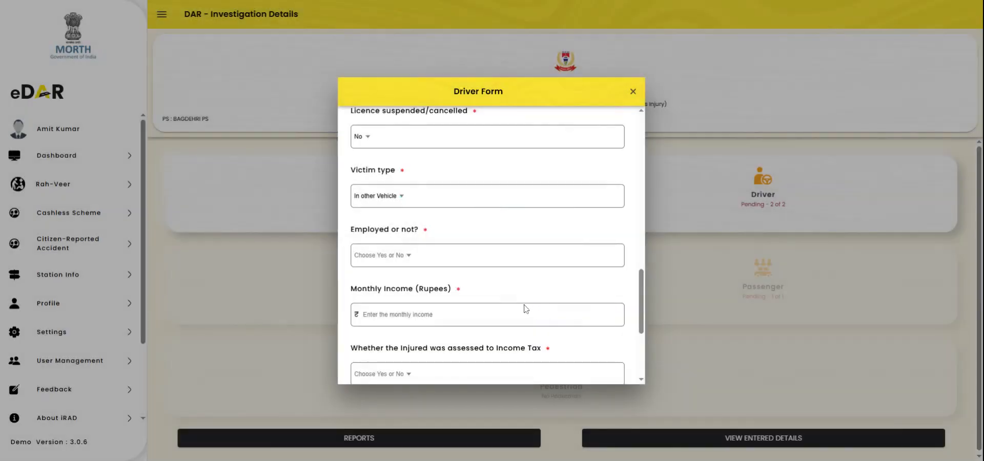
Step: Set the driver's employment status to Yes and enter "Self Employeed" as the employer's name and address
scroll(396, 259, "down", 1)
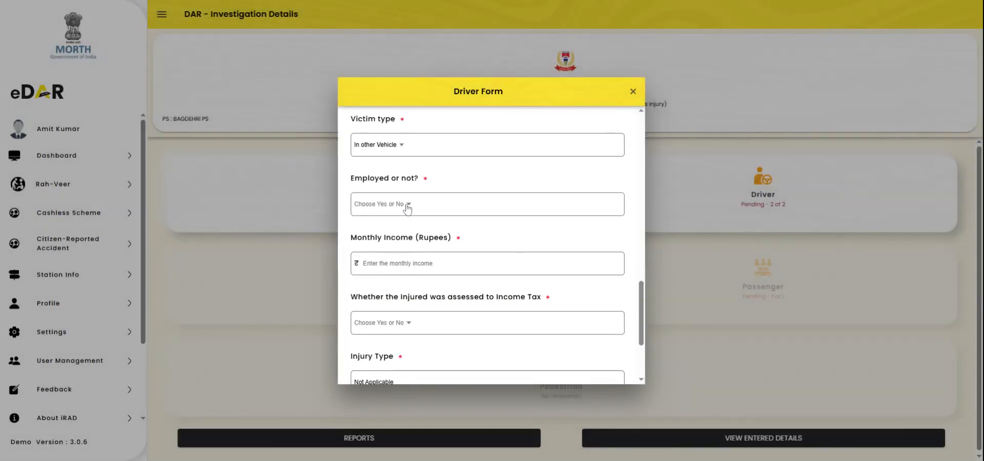
left_click(408, 205)
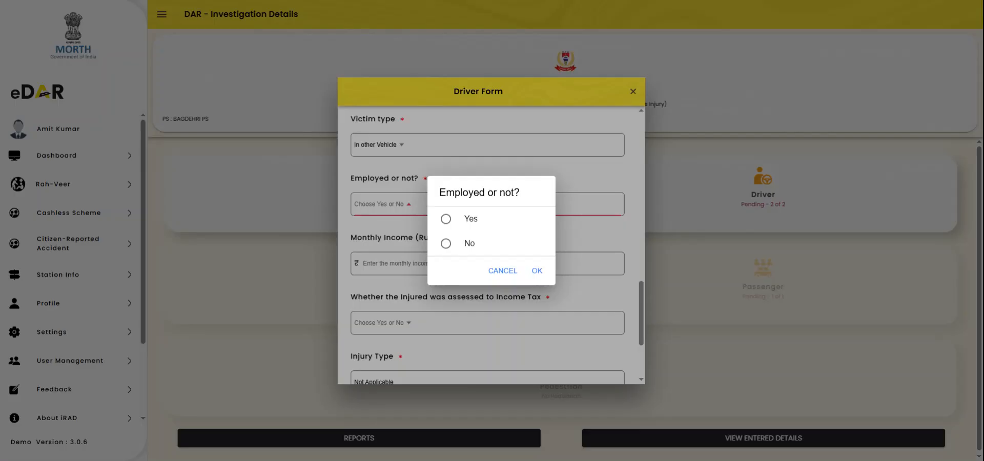
left_click(446, 220)
left_click(533, 271)
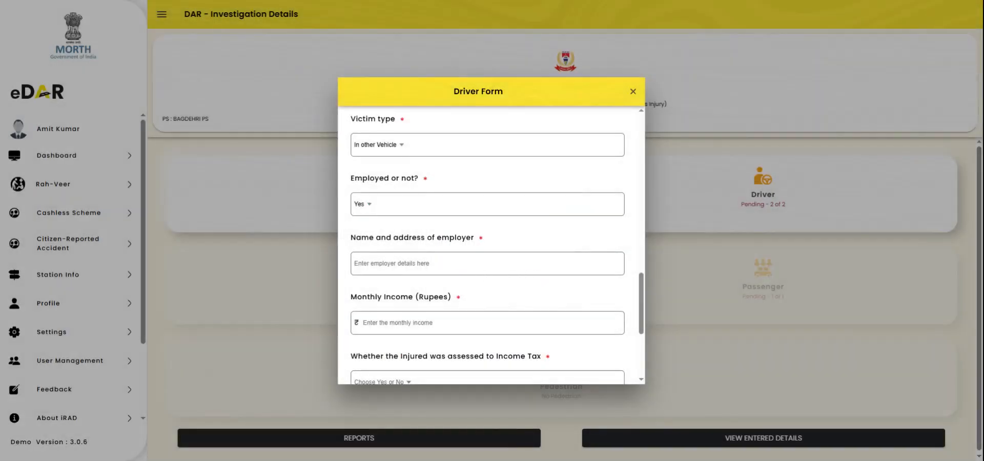
scroll(399, 223, "down", 1)
left_click(399, 214)
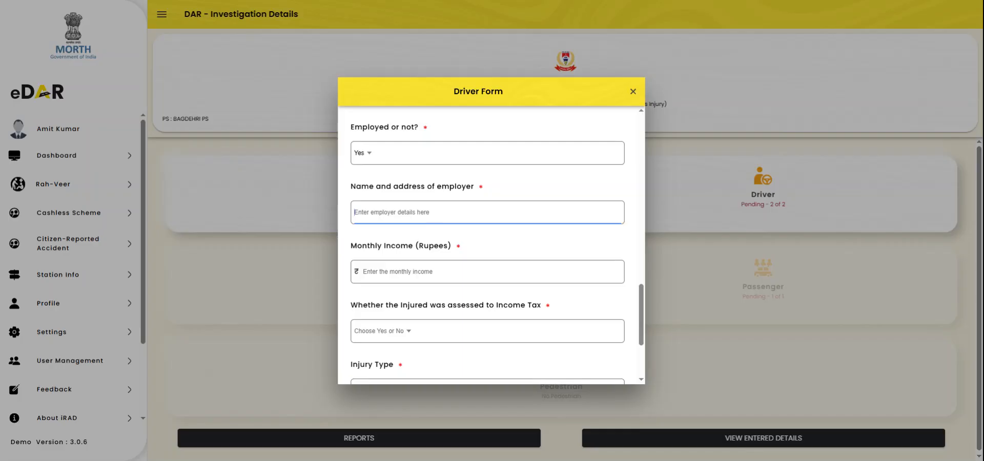
type("Self Employeed")
Step: Change the driver's employment status to No and set the monthly income to 12000 rupees
left_click(369, 153)
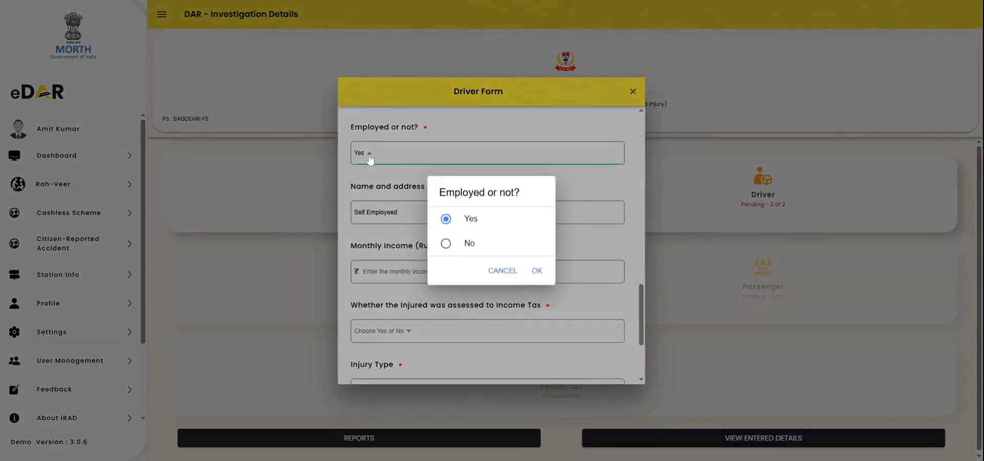
left_click(452, 246)
left_click(537, 271)
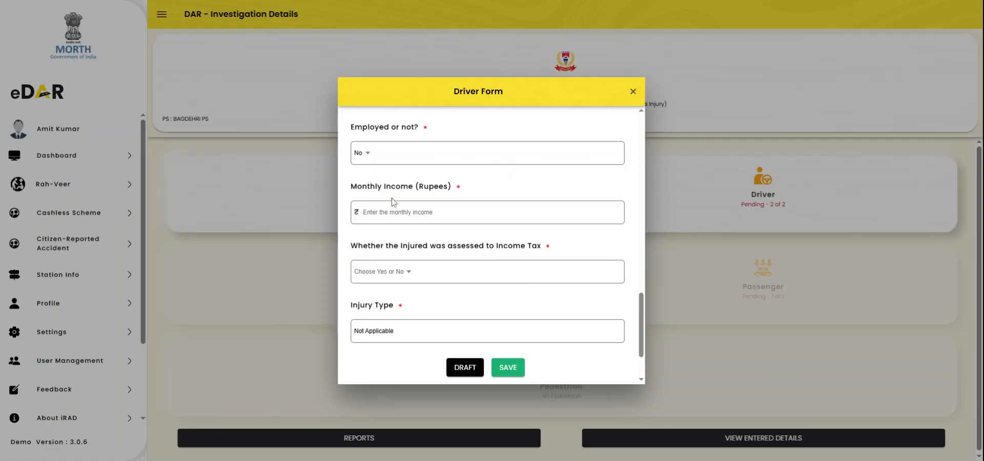
left_click(486, 212)
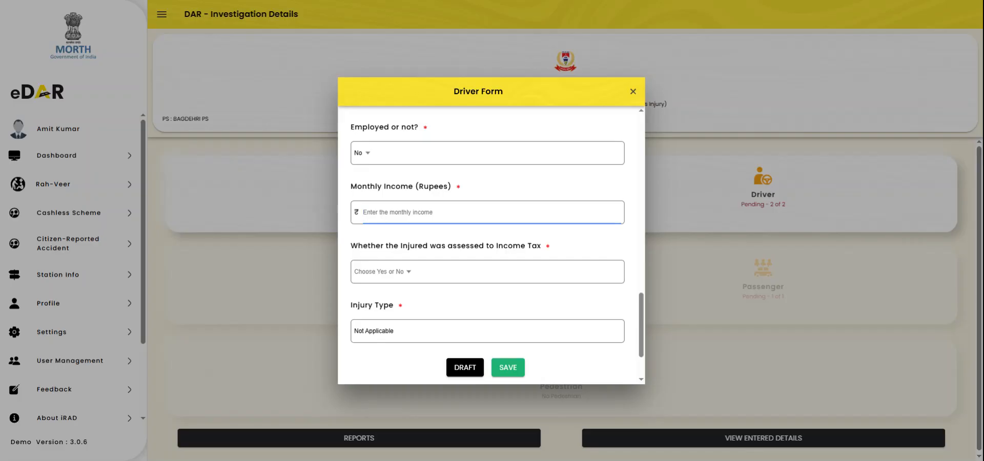
type("12000")
Step: Set whether the injured was assessed to income tax to No, and save the Driver form
scroll(393, 233, "down", 1)
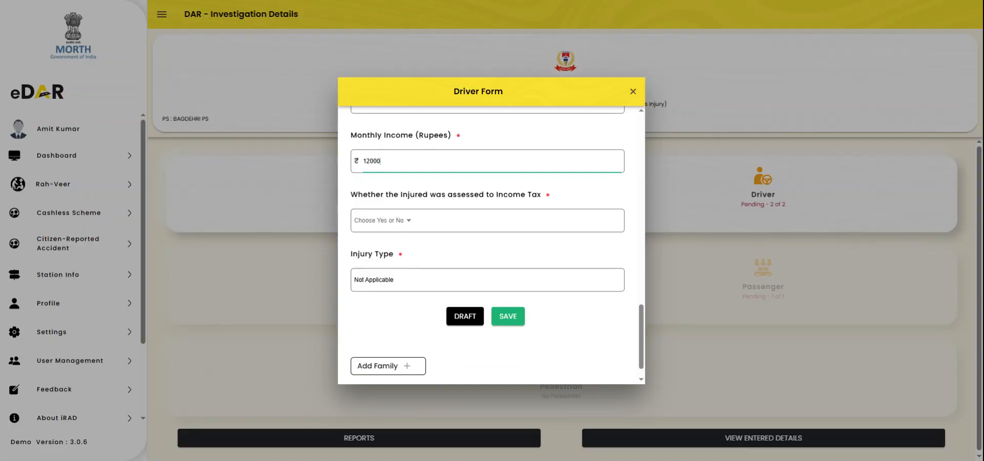
left_click(399, 222)
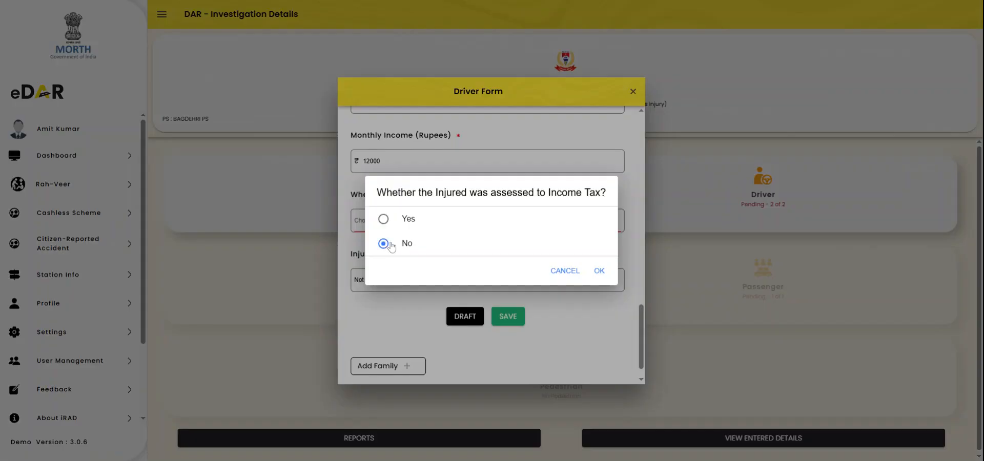
left_click(598, 272)
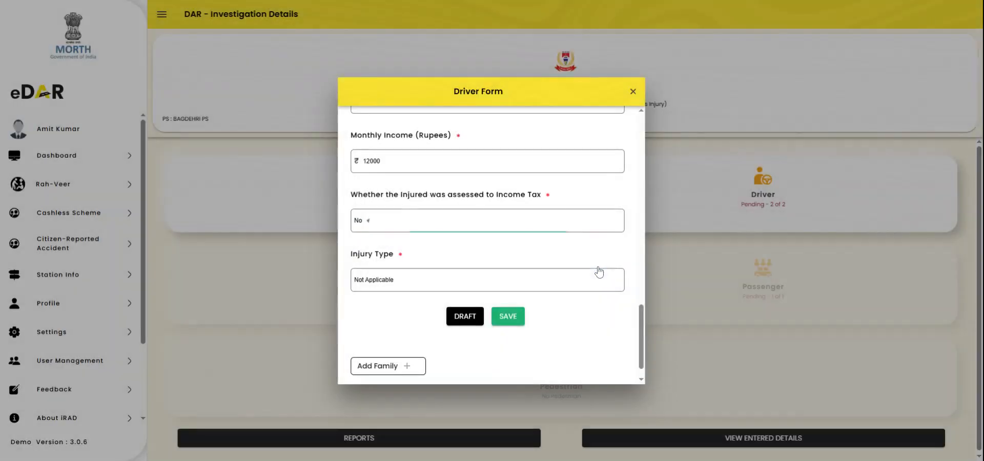
scroll(433, 248, "down", 1)
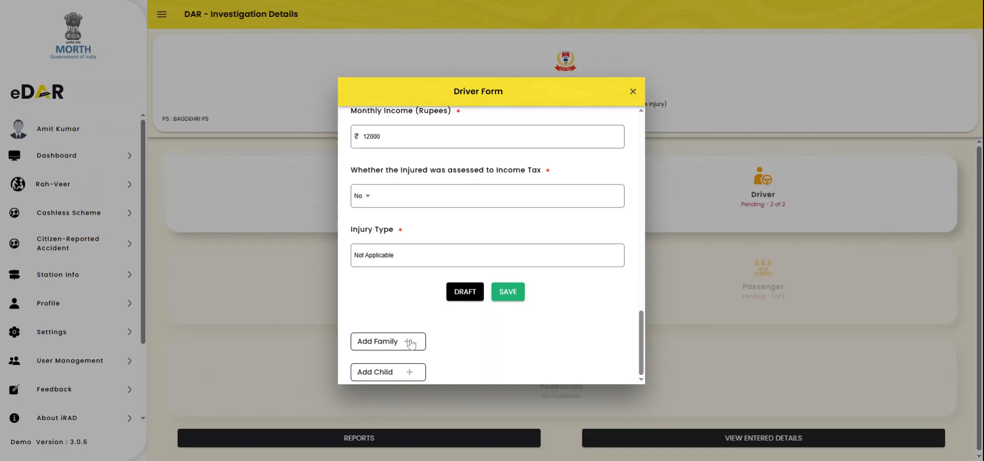
left_click(508, 294)
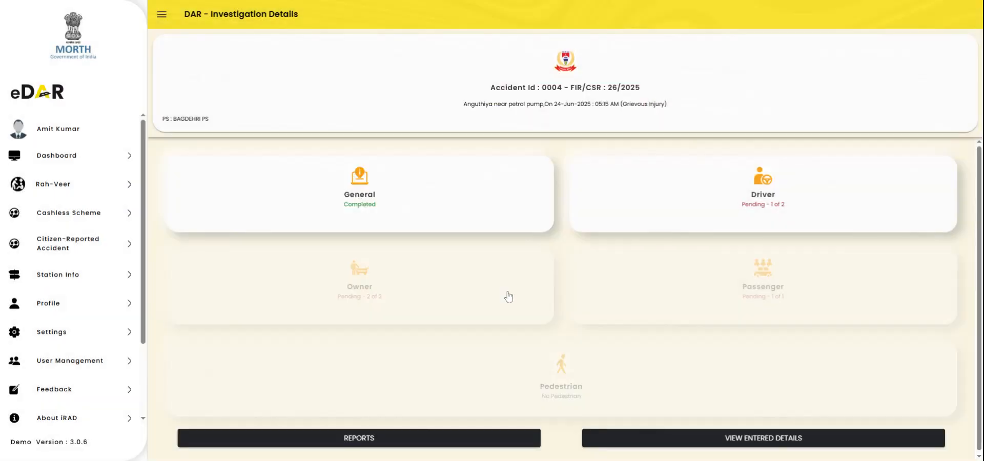